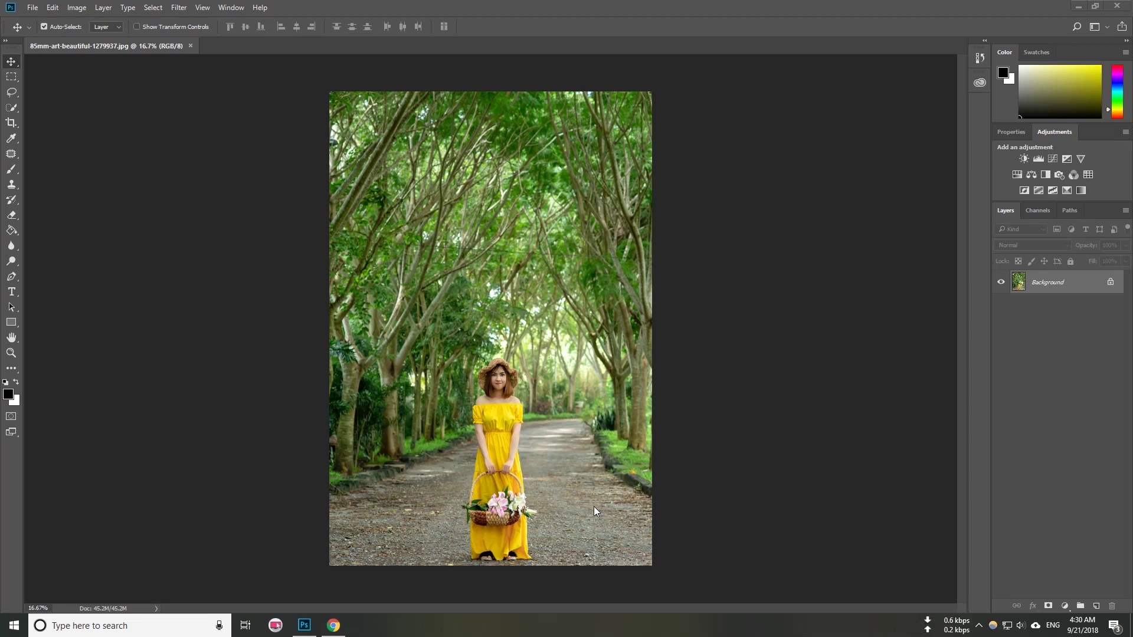
View the photo's Pexels source page, then dismiss the browser-closed notification.
{"action": "left_click", "coordinate": [334, 625]}
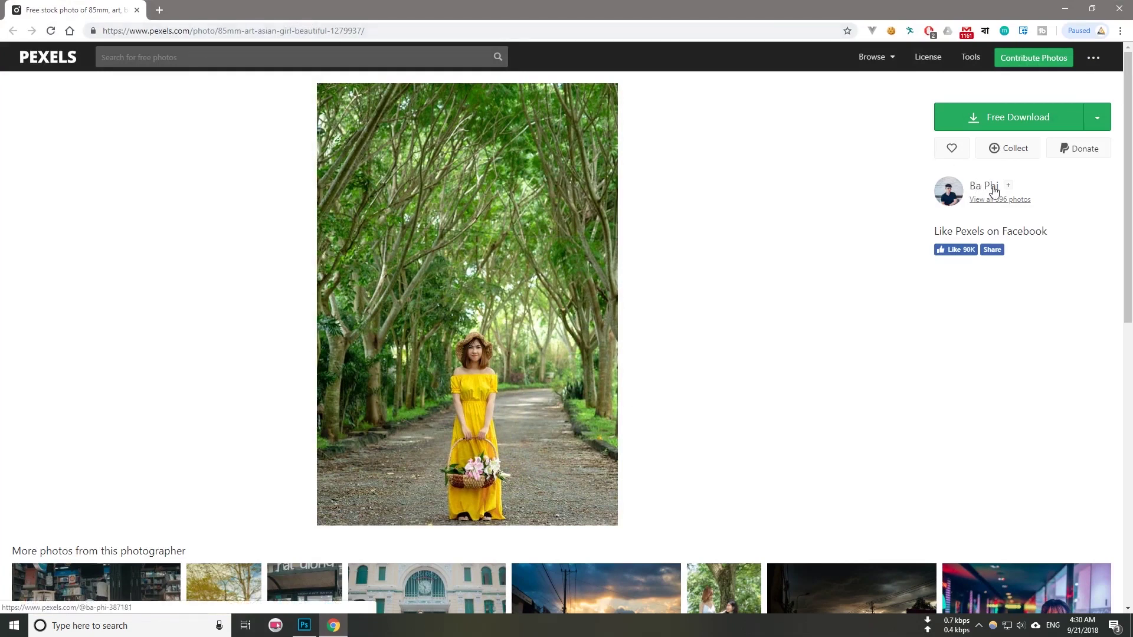
{"action": "scroll", "coordinate": [702, 336], "scroll_direction": "down", "scroll_amount": 5}
{"action": "scroll", "coordinate": [698, 342], "scroll_direction": "up", "scroll_amount": 5}
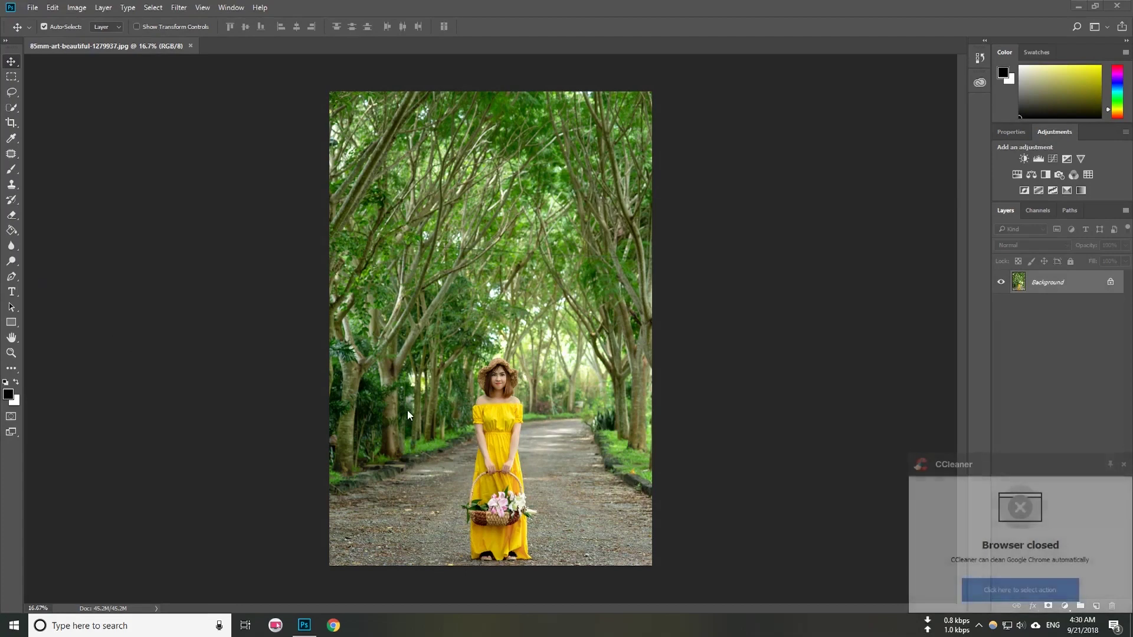
{"action": "left_click", "coordinate": [1124, 465]}
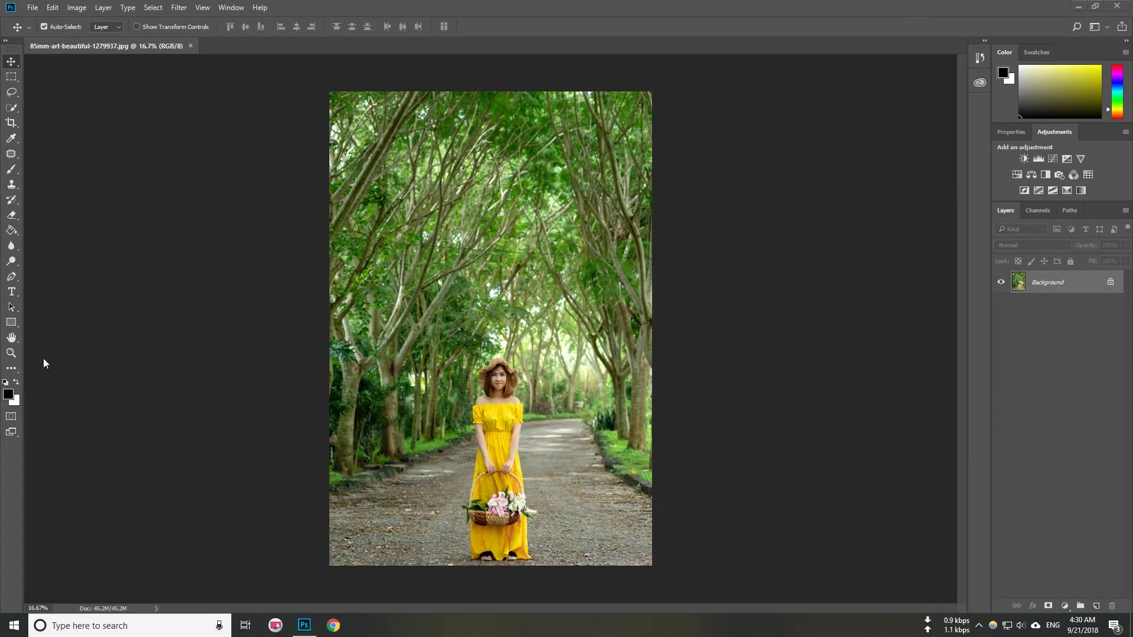
Crop the top edge down to just above the hat and zoom in on the woman.
{"action": "left_click", "coordinate": [12, 125]}
{"action": "left_click_drag", "start_coordinate": [489, 95], "coordinate": [493, 224]}
{"action": "left_click", "coordinate": [596, 27]}
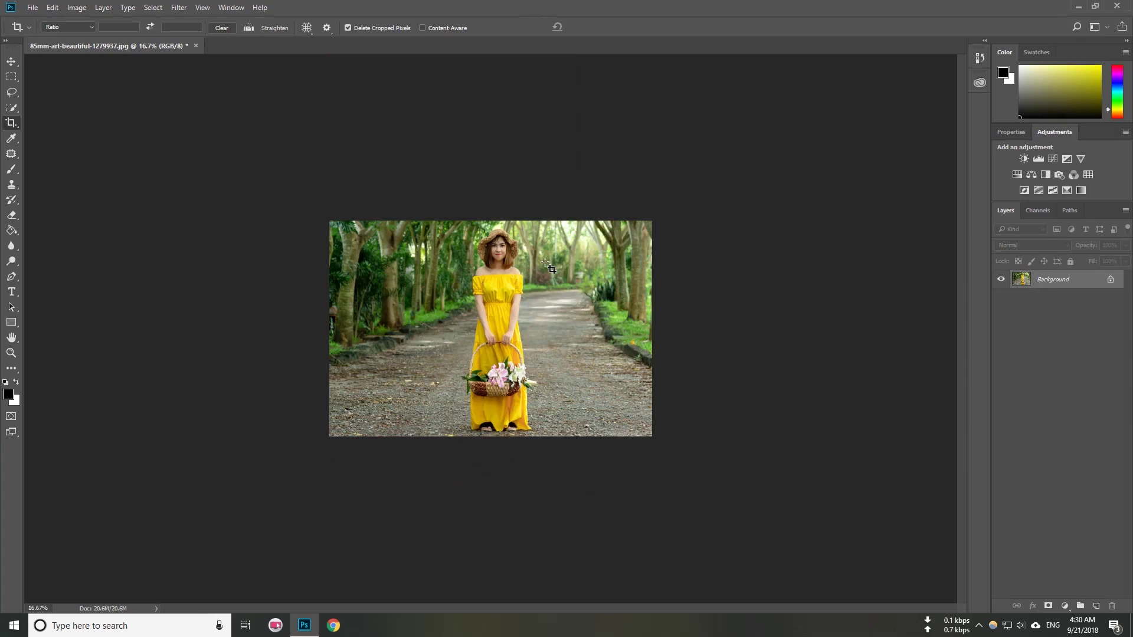
{"action": "scroll", "coordinate": [549, 268], "scroll_direction": "up", "scroll_amount": 5}
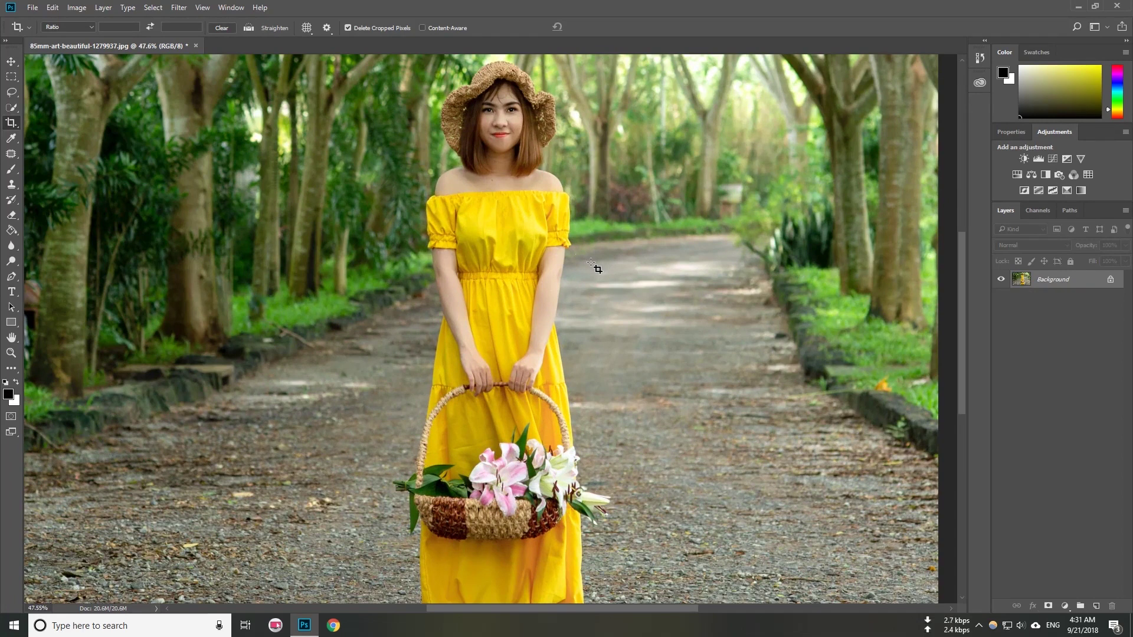
{"action": "mouse_move", "coordinate": [649, 190]}
{"action": "left_mouse_down"}
{"action": "mouse_move", "coordinate": [518, 315]}
{"action": "mouse_move", "coordinate": [636, 202]}
{"action": "left_mouse_up"}
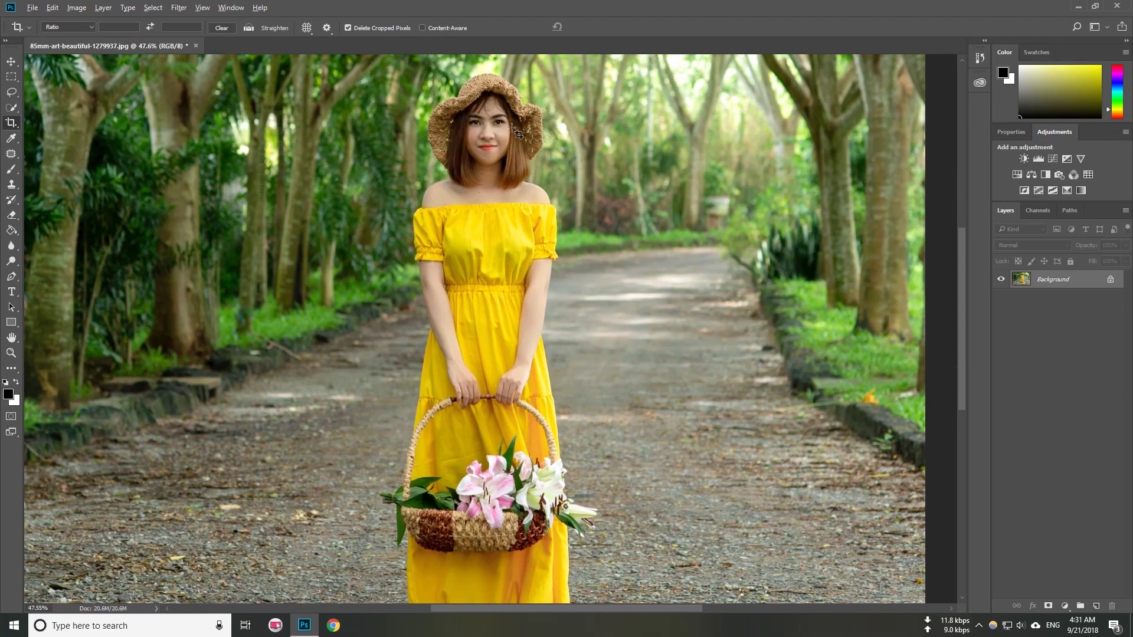
{"action": "scroll", "coordinate": [515, 135], "scroll_direction": "up", "scroll_amount": 3}
{"action": "scroll", "coordinate": [518, 140], "scroll_direction": "up", "scroll_amount": 3}
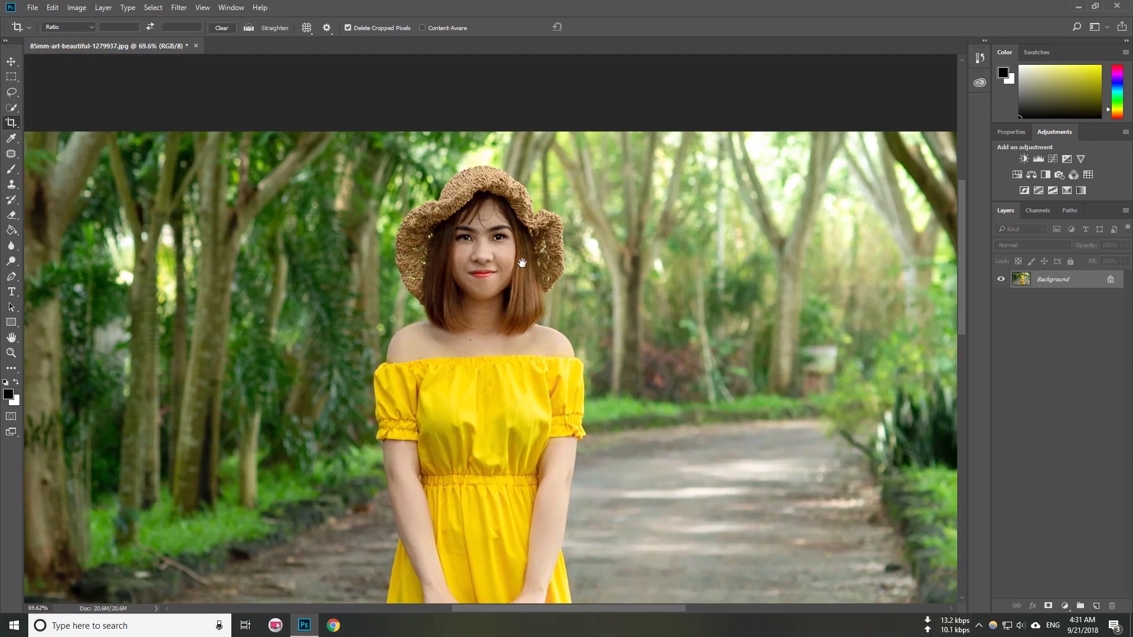
Brush a Quick Selection over the woman from hat and face through basket, dress hem and sandals.
{"action": "left_click", "coordinate": [11, 107]}
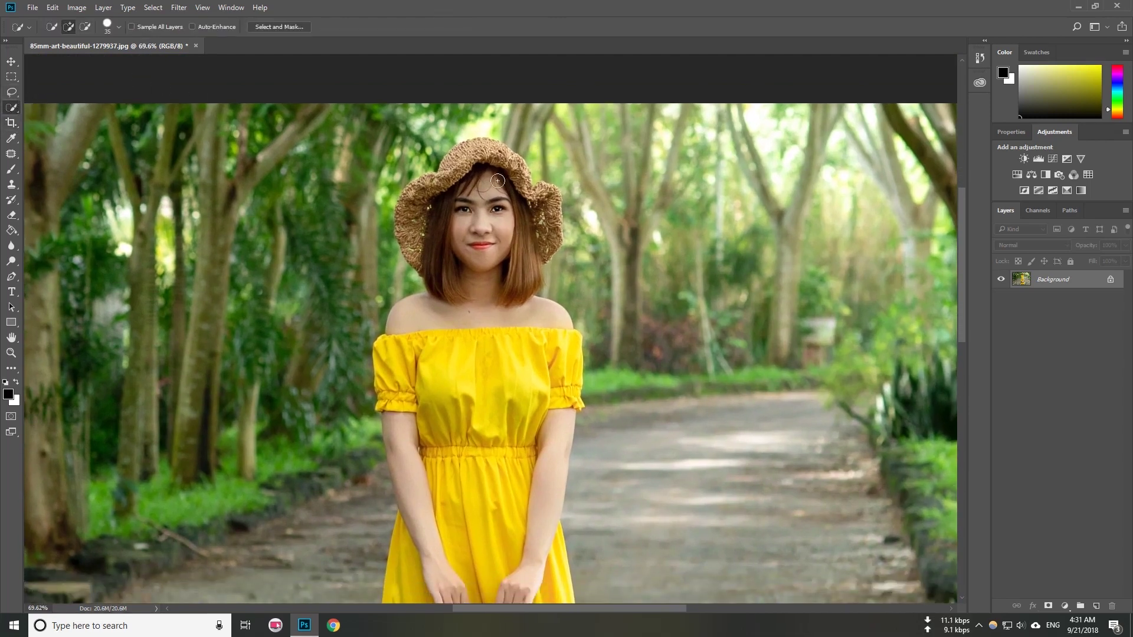
{"action": "mouse_move", "coordinate": [481, 190]}
{"action": "left_mouse_down"}
{"action": "mouse_move", "coordinate": [491, 152]}
{"action": "mouse_move", "coordinate": [511, 159]}
{"action": "mouse_move", "coordinate": [525, 199]}
{"action": "mouse_move", "coordinate": [543, 207]}
{"action": "mouse_move", "coordinate": [548, 194]}
{"action": "mouse_move", "coordinate": [553, 216]}
{"action": "mouse_move", "coordinate": [538, 243]}
{"action": "mouse_move", "coordinate": [491, 241]}
{"action": "mouse_move", "coordinate": [453, 232]}
{"action": "mouse_move", "coordinate": [415, 190]}
{"action": "mouse_move", "coordinate": [460, 300]}
{"action": "mouse_move", "coordinate": [450, 378]}
{"action": "mouse_move", "coordinate": [444, 365]}
{"action": "mouse_move", "coordinate": [472, 416]}
{"action": "mouse_move", "coordinate": [469, 441]}
{"action": "mouse_move", "coordinate": [468, 306]}
{"action": "mouse_move", "coordinate": [462, 344]}
{"action": "mouse_move", "coordinate": [474, 376]}
{"action": "mouse_move", "coordinate": [459, 379]}
{"action": "mouse_move", "coordinate": [404, 282]}
{"action": "mouse_move", "coordinate": [406, 259]}
{"action": "mouse_move", "coordinate": [421, 332]}
{"action": "mouse_move", "coordinate": [399, 257]}
{"action": "mouse_move", "coordinate": [510, 275]}
{"action": "mouse_move", "coordinate": [556, 274]}
{"action": "left_mouse_up"}
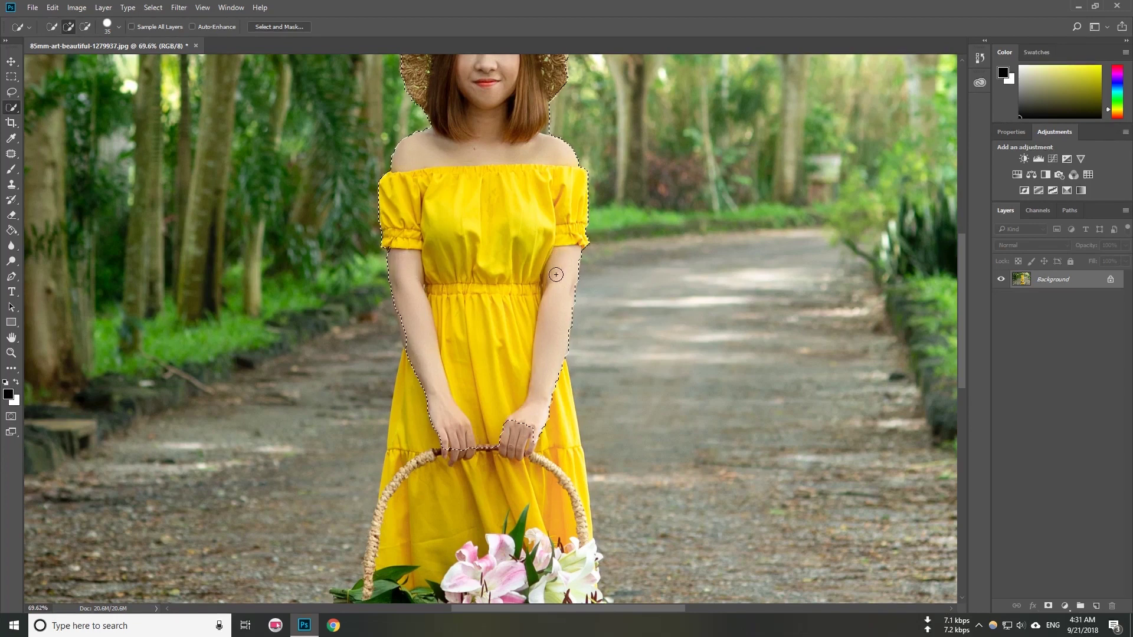
{"action": "scroll", "coordinate": [496, 295], "scroll_direction": "down", "scroll_amount": 5}
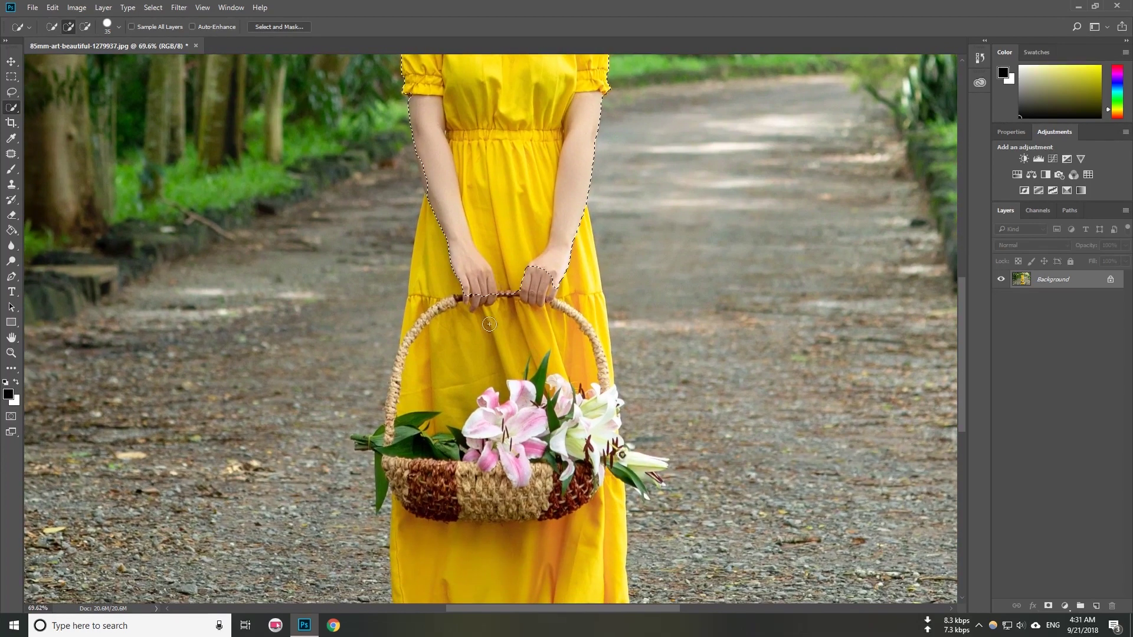
{"action": "mouse_move", "coordinate": [489, 324]}
{"action": "left_mouse_down"}
{"action": "mouse_move", "coordinate": [490, 348]}
{"action": "mouse_move", "coordinate": [477, 354]}
{"action": "mouse_move", "coordinate": [446, 283]}
{"action": "mouse_move", "coordinate": [469, 302]}
{"action": "mouse_move", "coordinate": [541, 300]}
{"action": "left_mouse_up"}
{"action": "scroll", "coordinate": [508, 284], "scroll_direction": "down", "scroll_amount": 5}
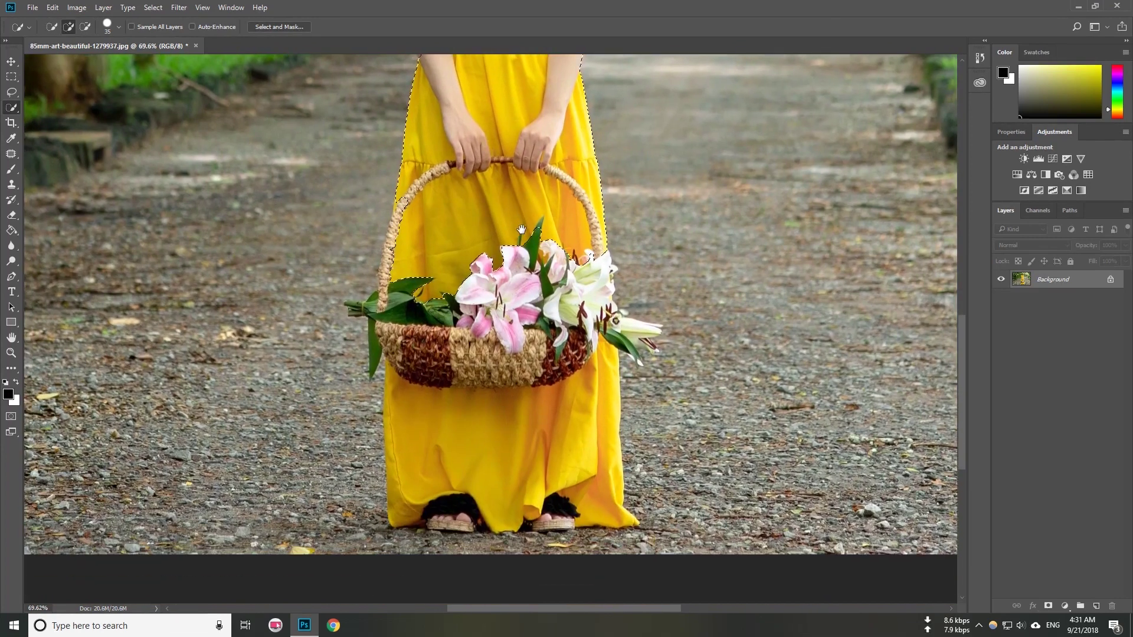
{"action": "mouse_move", "coordinate": [509, 284]}
{"action": "left_mouse_down"}
{"action": "mouse_move", "coordinate": [470, 327]}
{"action": "mouse_move", "coordinate": [433, 309]}
{"action": "mouse_move", "coordinate": [459, 296]}
{"action": "mouse_move", "coordinate": [480, 335]}
{"action": "left_mouse_up"}
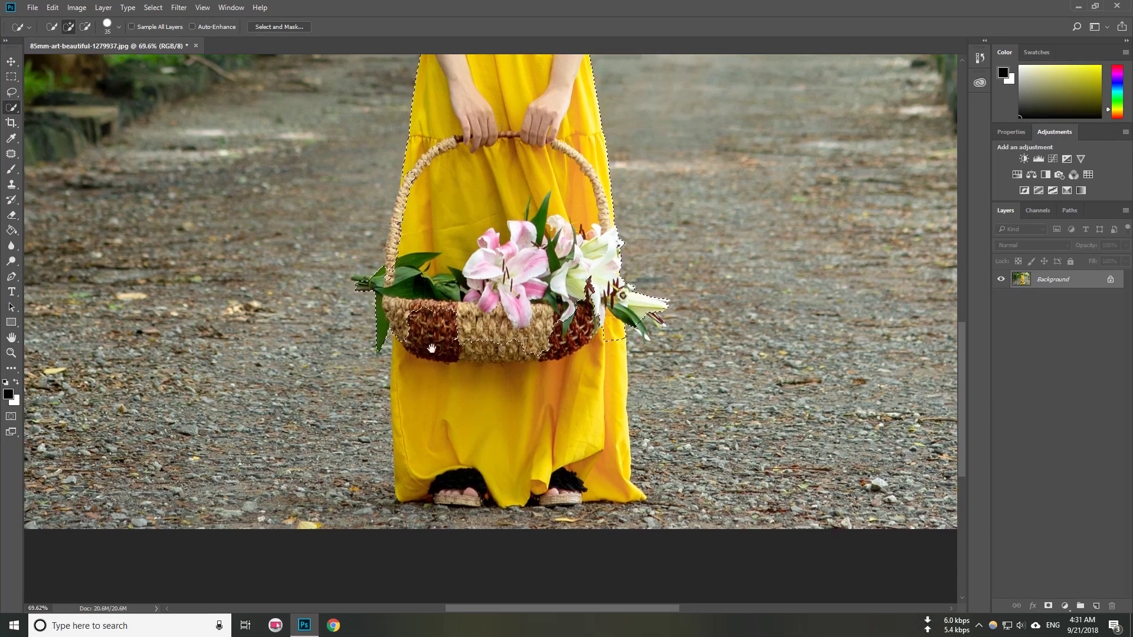
{"action": "scroll", "coordinate": [460, 360], "scroll_direction": "down", "scroll_amount": 2}
{"action": "mouse_move", "coordinate": [461, 360]}
{"action": "left_mouse_down"}
{"action": "mouse_move", "coordinate": [502, 363]}
{"action": "mouse_move", "coordinate": [506, 284]}
{"action": "left_mouse_up"}
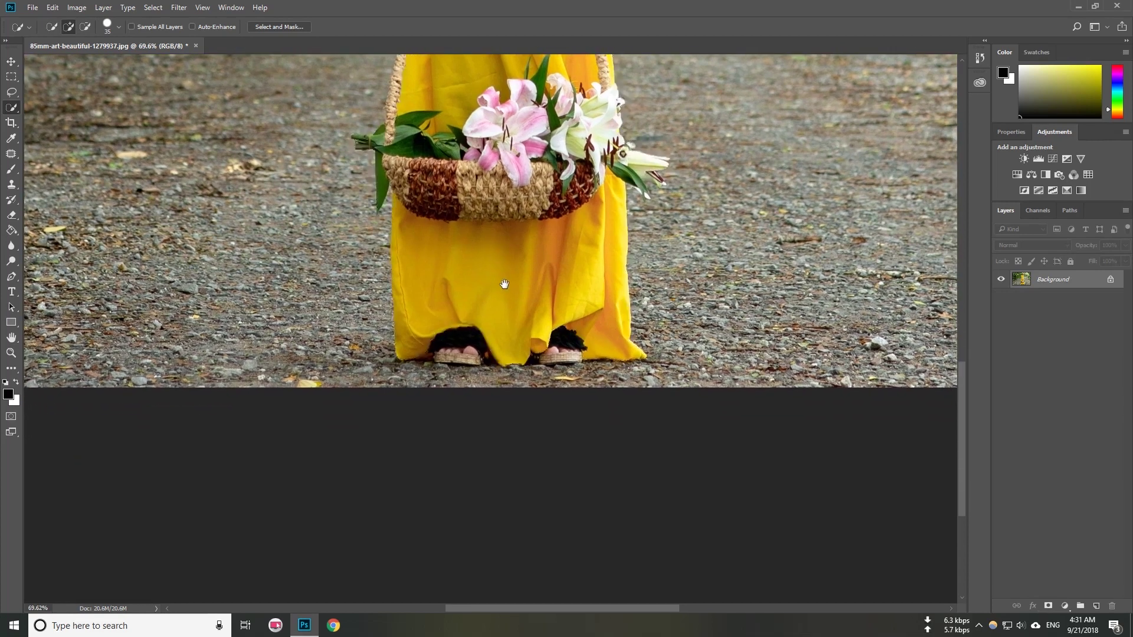
{"action": "left_click_drag", "start_coordinate": [460, 352], "coordinate": [560, 350]}
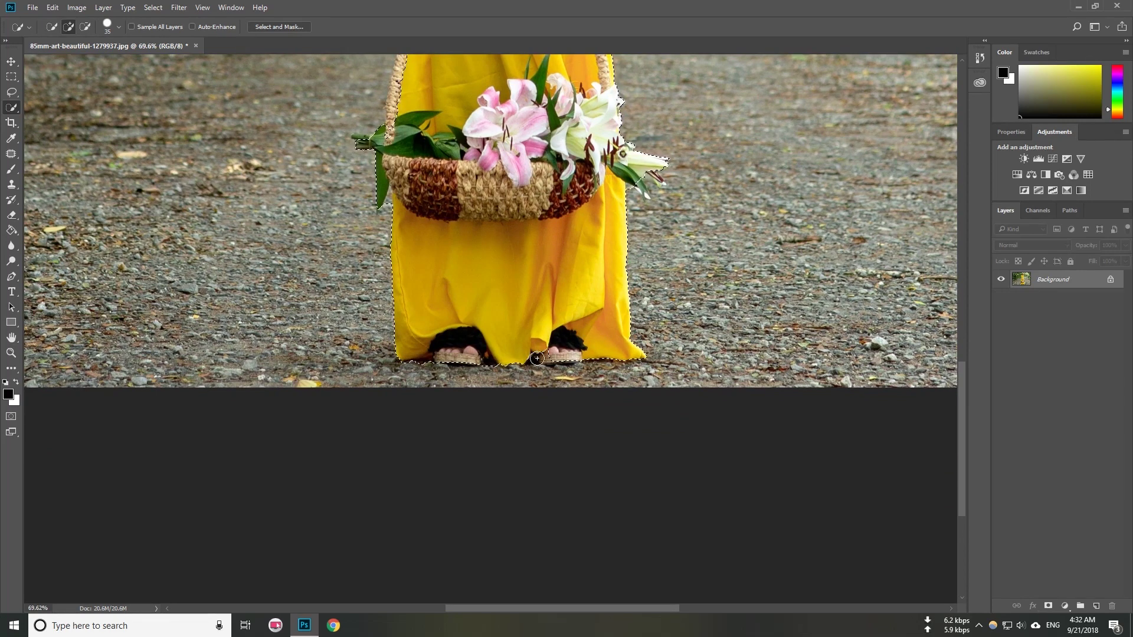
Bring the face back into view and choose Select > Select and Mask.
{"action": "left_click_drag", "start_coordinate": [516, 212], "coordinate": [516, 432]}
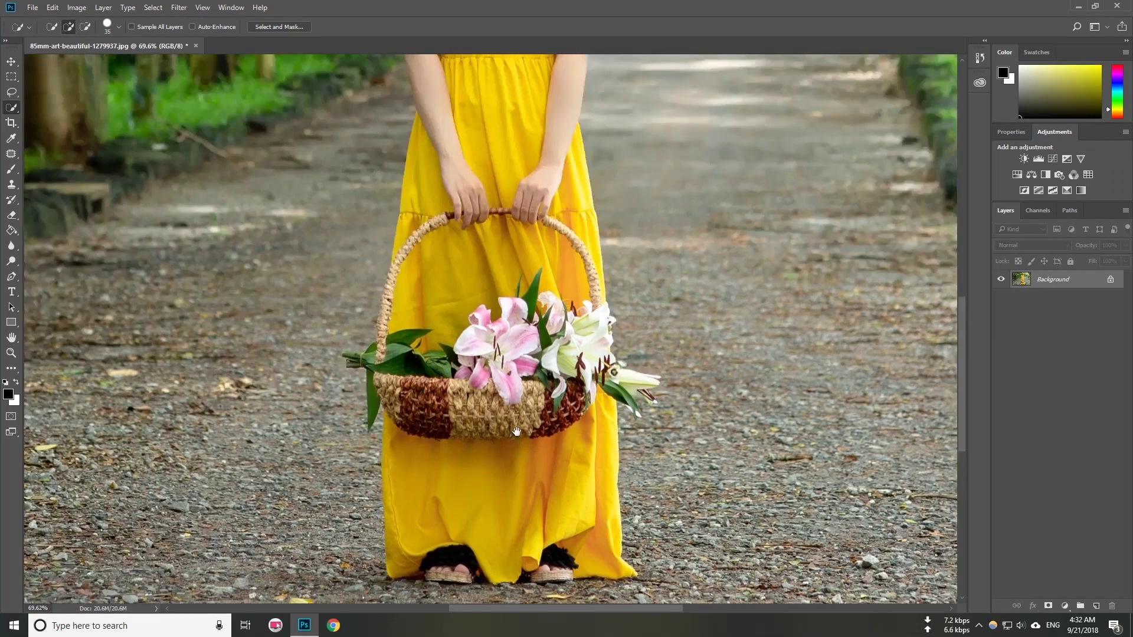
{"action": "left_click_drag", "start_coordinate": [516, 247], "coordinate": [518, 413]}
{"action": "left_click_drag", "start_coordinate": [519, 272], "coordinate": [514, 435]}
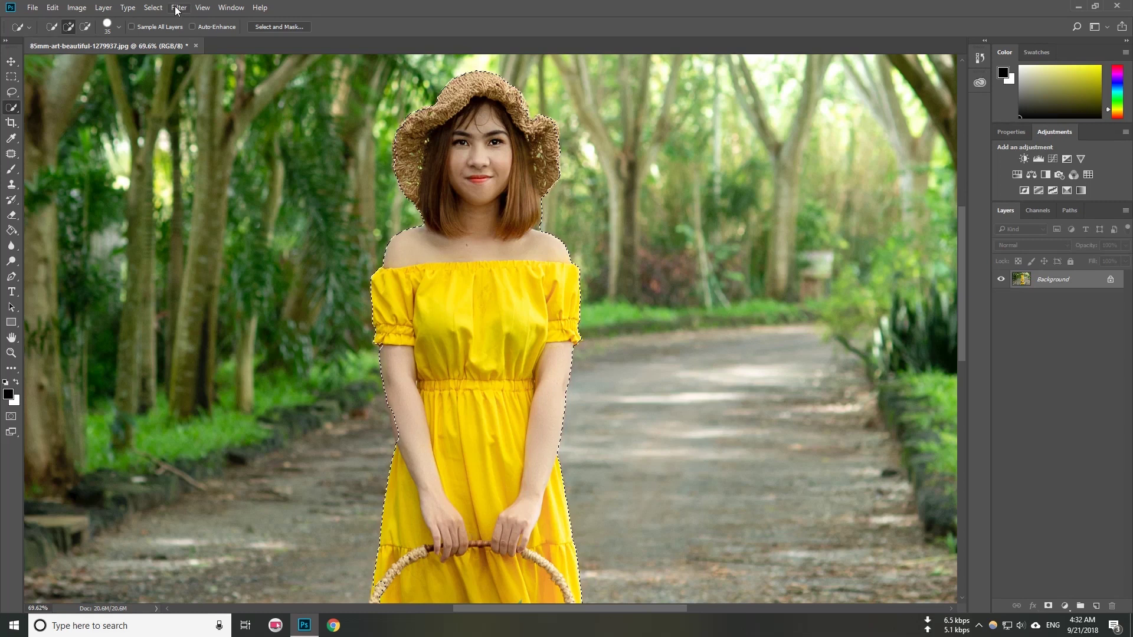
{"action": "left_click", "coordinate": [158, 9]}
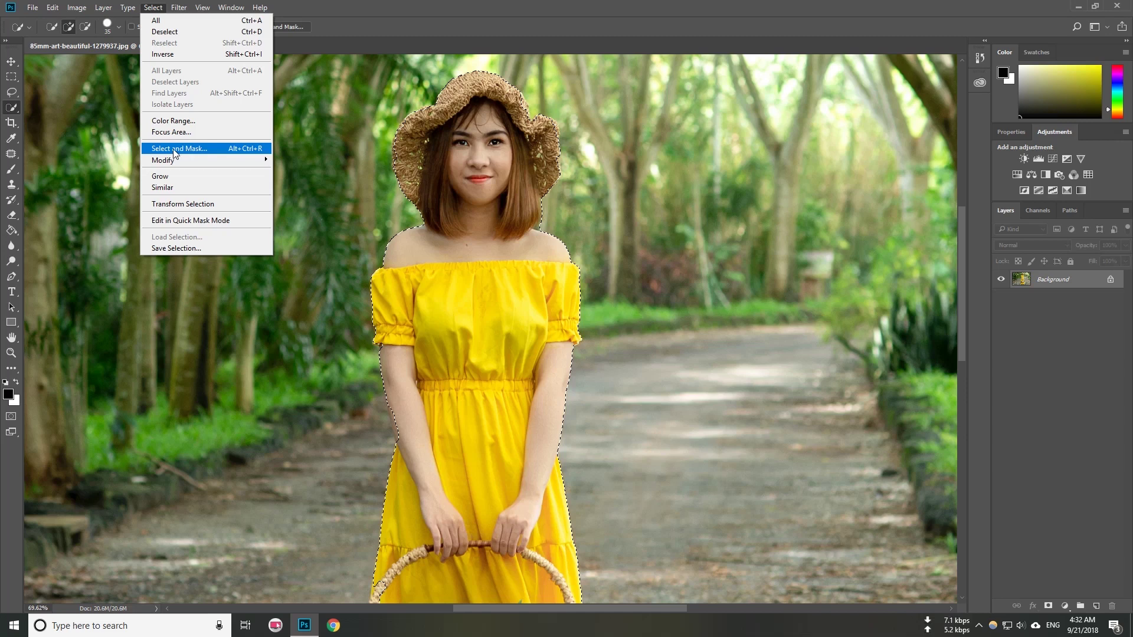
{"action": "left_click", "coordinate": [259, 148]}
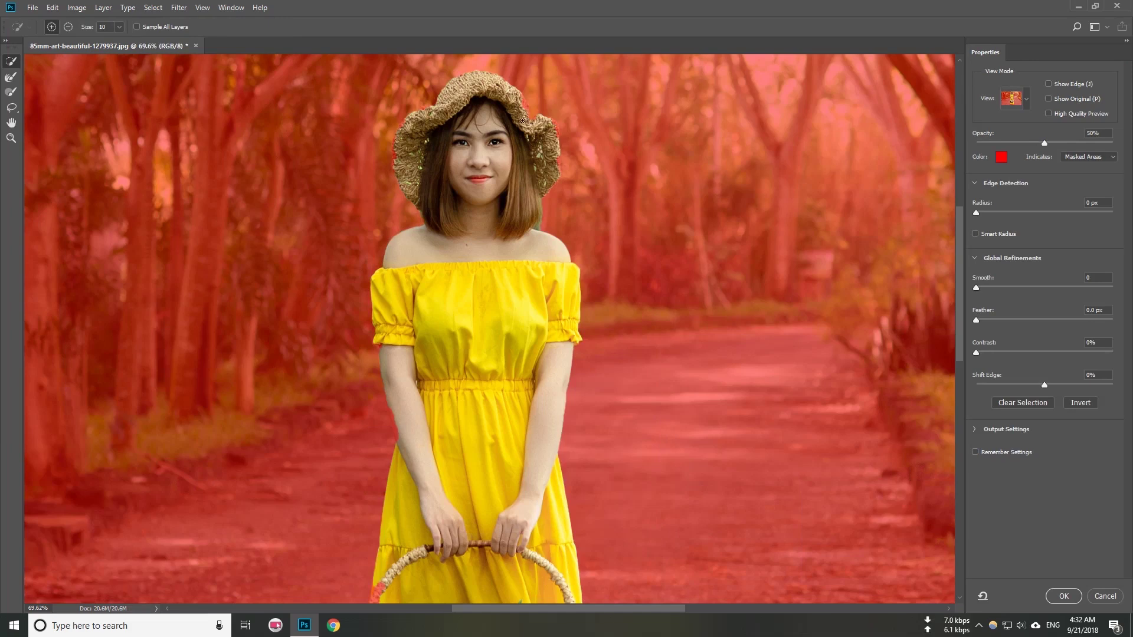
Refine the mask along the hat's right edge and the hair's edge.
{"action": "scroll", "coordinate": [529, 121], "scroll_direction": "up", "scroll_amount": 5}
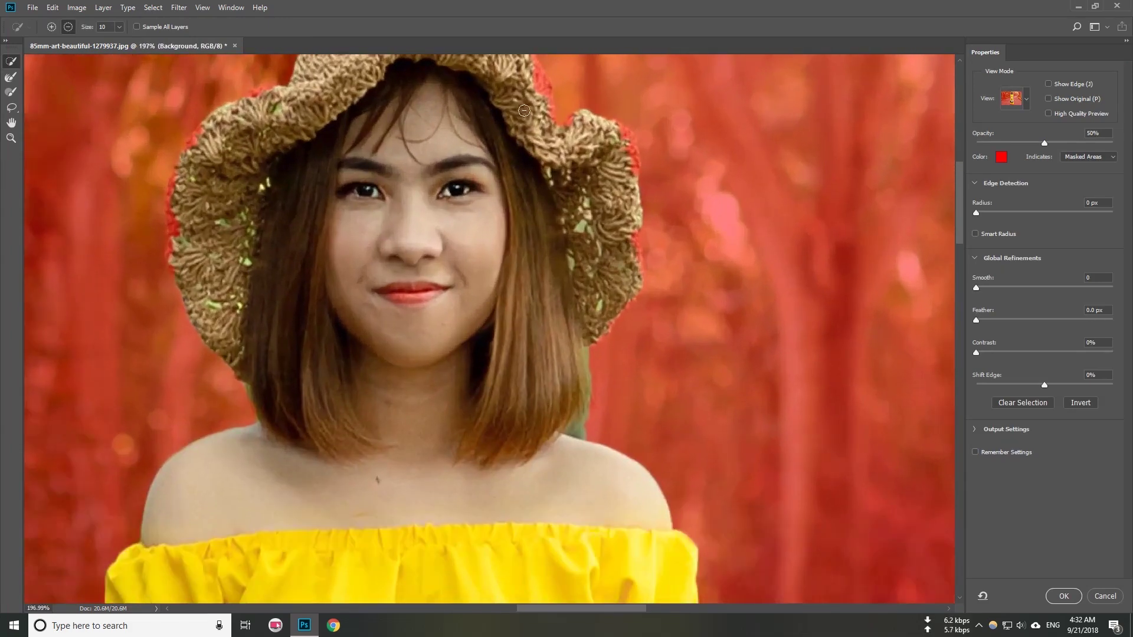
{"action": "left_click_drag", "start_coordinate": [522, 113], "coordinate": [469, 254]}
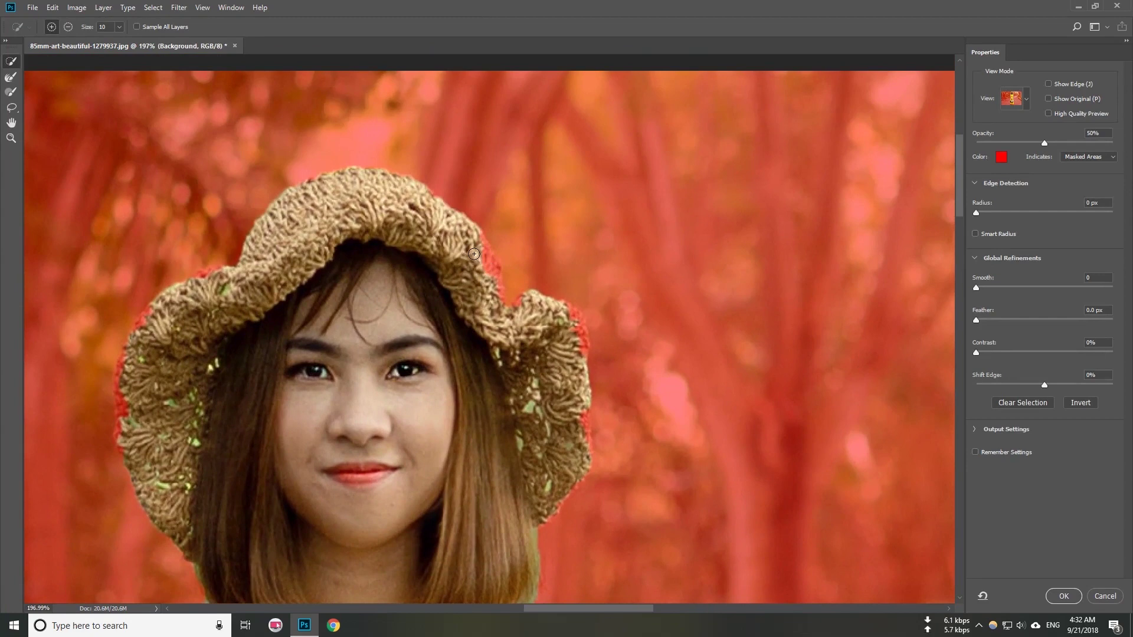
{"action": "left_click_drag", "start_coordinate": [482, 270], "coordinate": [487, 271]}
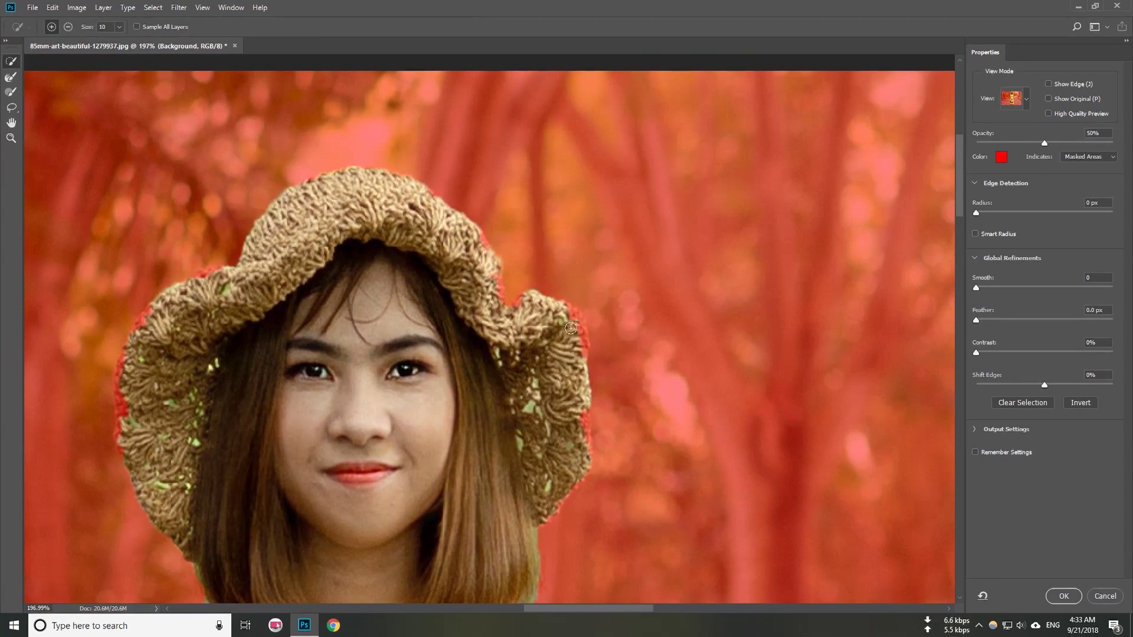
{"action": "mouse_move", "coordinate": [371, 452]}
{"action": "left_mouse_down"}
{"action": "mouse_move", "coordinate": [390, 338]}
{"action": "mouse_move", "coordinate": [426, 272]}
{"action": "left_mouse_up"}
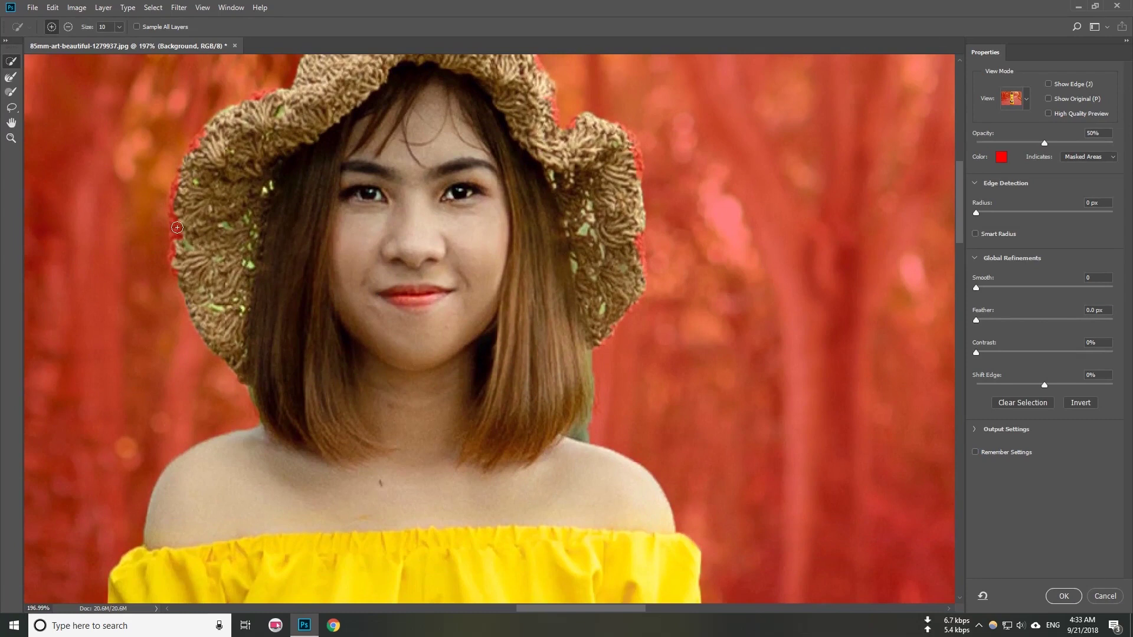
{"action": "left_click_drag", "start_coordinate": [278, 371], "coordinate": [320, 255]}
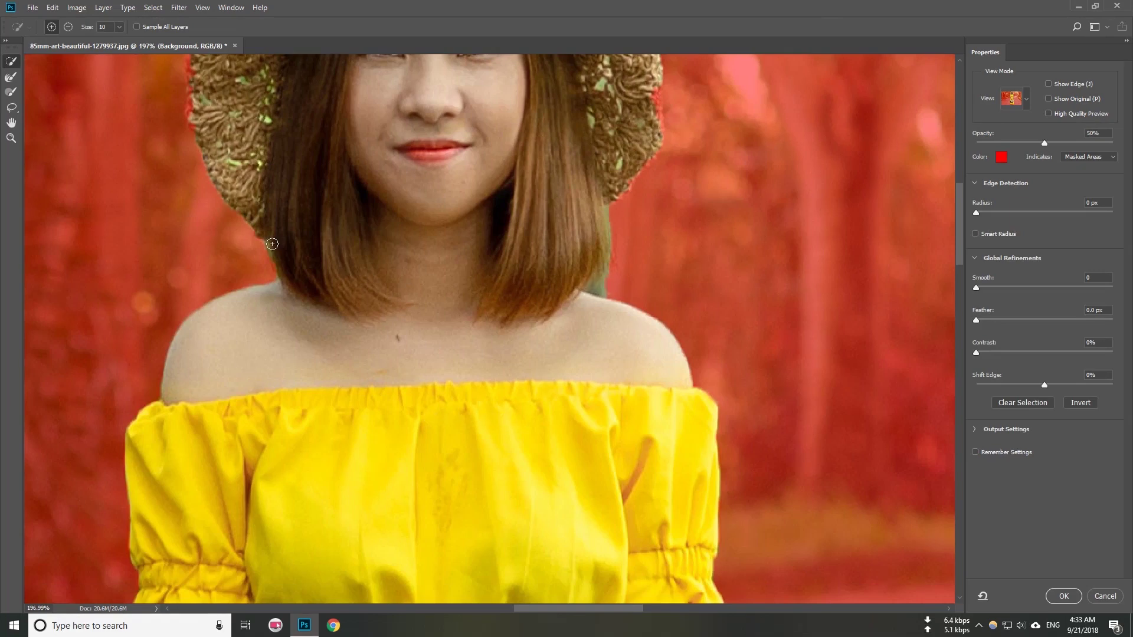
{"action": "left_click_drag", "start_coordinate": [373, 164], "coordinate": [376, 157]}
Refine the left arm's edge and clean the notch from it.
{"action": "scroll", "coordinate": [375, 157], "scroll_direction": "down", "scroll_amount": 5}
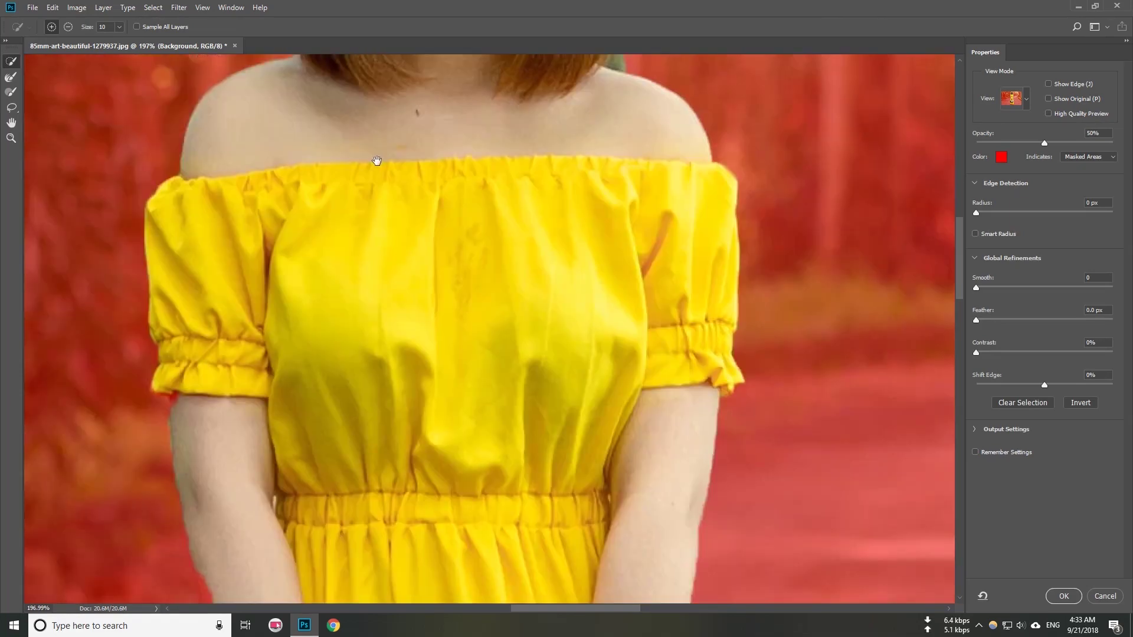
{"action": "scroll", "coordinate": [399, 248], "scroll_direction": "down", "scroll_amount": 6}
{"action": "scroll", "coordinate": [289, 217], "scroll_direction": "down", "scroll_amount": 2}
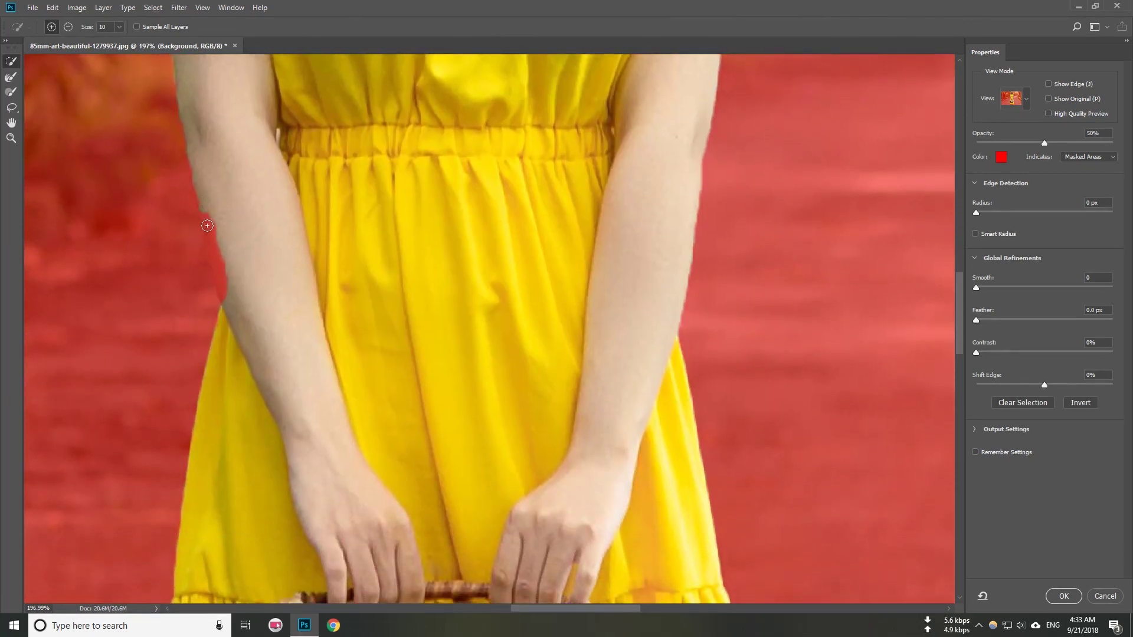
{"action": "left_click_drag", "start_coordinate": [208, 227], "coordinate": [231, 310]}
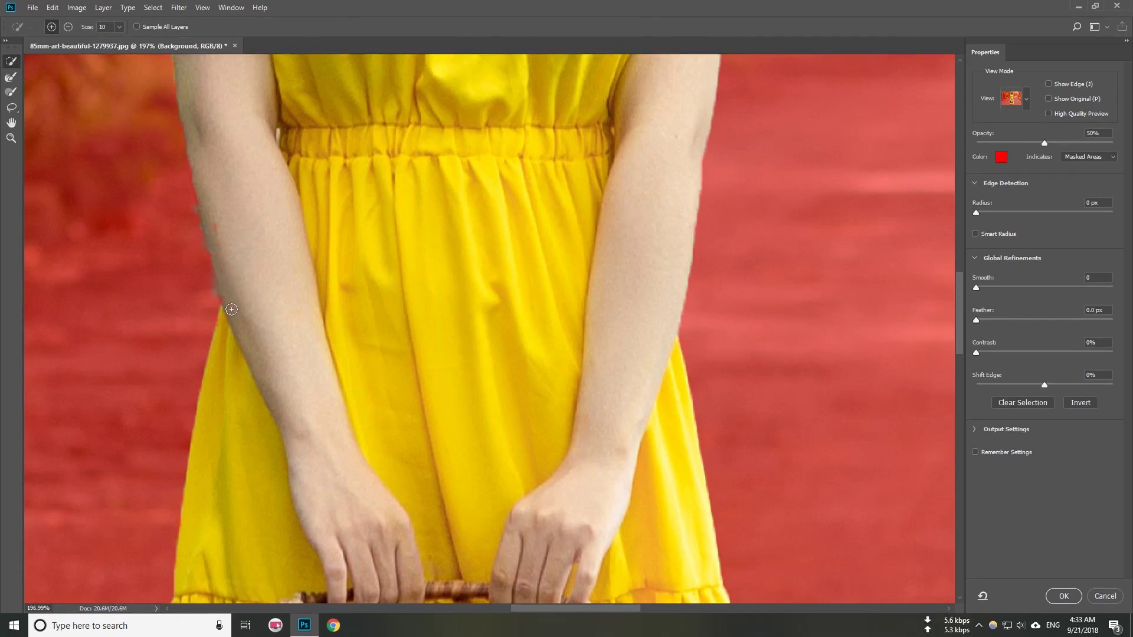
{"action": "left_click_drag", "start_coordinate": [209, 218], "coordinate": [220, 235]}
Brush the left side of the basket handle back into the selection.
{"action": "left_click_drag", "start_coordinate": [365, 275], "coordinate": [391, 101]}
{"action": "left_click_drag", "start_coordinate": [397, 384], "coordinate": [398, 321]}
{"action": "left_click_drag", "start_coordinate": [408, 363], "coordinate": [422, 235]}
{"action": "mouse_move", "coordinate": [238, 238]}
{"action": "left_mouse_down"}
{"action": "mouse_move", "coordinate": [271, 227]}
{"action": "mouse_move", "coordinate": [256, 196]}
{"action": "mouse_move", "coordinate": [231, 247]}
{"action": "mouse_move", "coordinate": [226, 402]}
{"action": "mouse_move", "coordinate": [207, 449]}
{"action": "mouse_move", "coordinate": [232, 403]}
{"action": "mouse_move", "coordinate": [201, 451]}
{"action": "mouse_move", "coordinate": [208, 482]}
{"action": "mouse_move", "coordinate": [239, 390]}
{"action": "mouse_move", "coordinate": [231, 352]}
{"action": "mouse_move", "coordinate": [231, 387]}
{"action": "mouse_move", "coordinate": [249, 289]}
{"action": "left_mouse_up"}
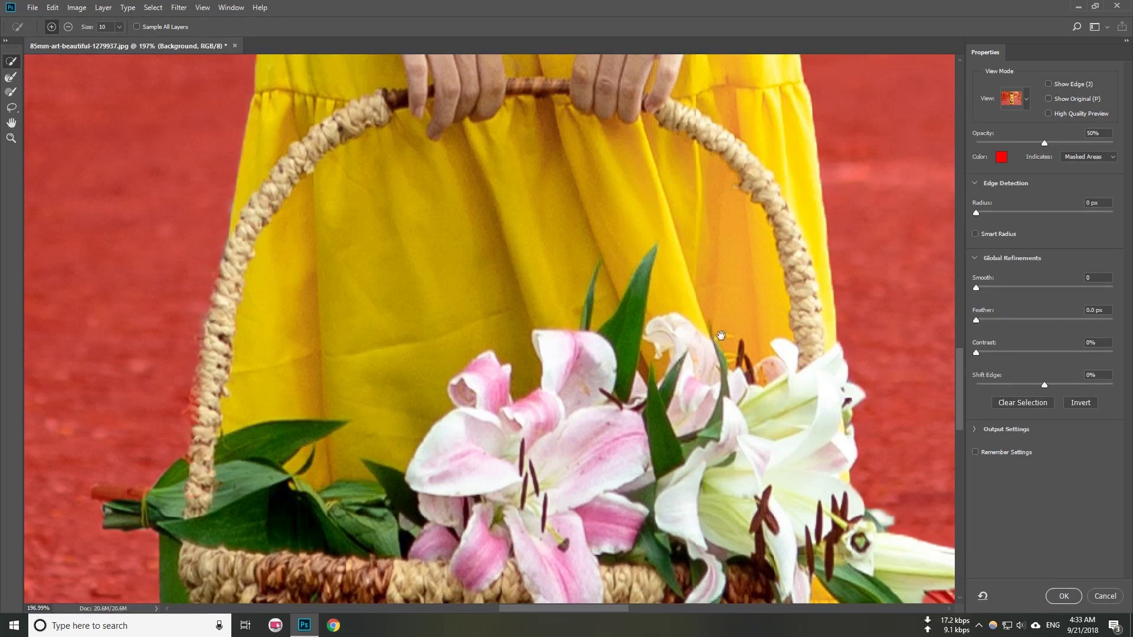
{"action": "scroll", "coordinate": [721, 335], "scroll_direction": "down", "scroll_amount": 10}
{"action": "scroll", "coordinate": [411, 386], "scroll_direction": "up", "scroll_amount": 15}
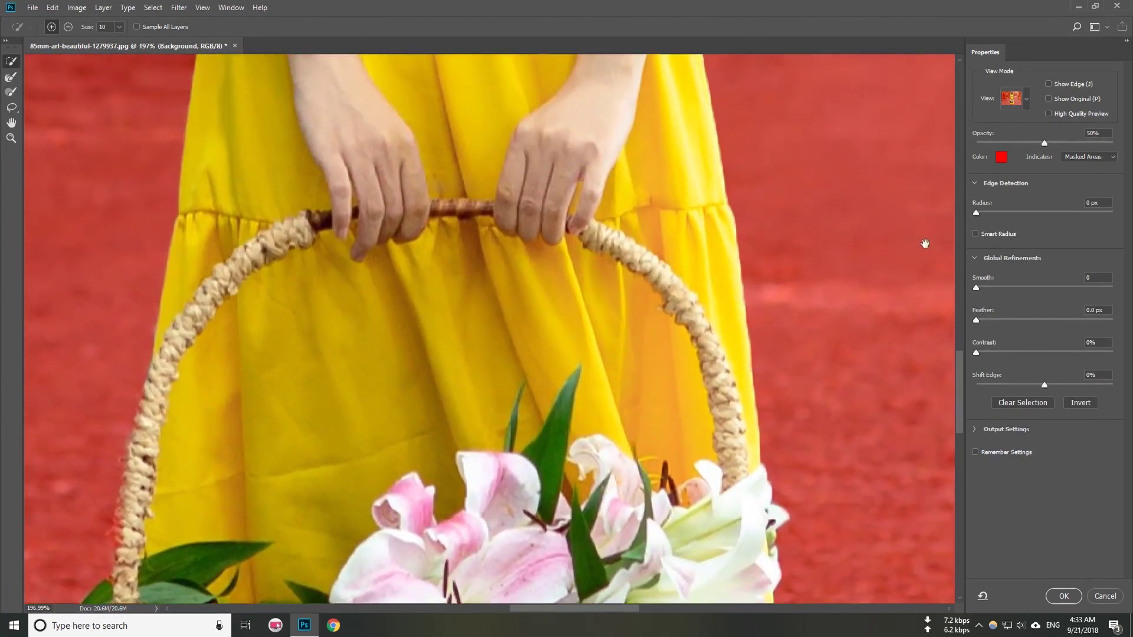
{"action": "scroll", "coordinate": [925, 244], "scroll_direction": "up", "scroll_amount": 2}
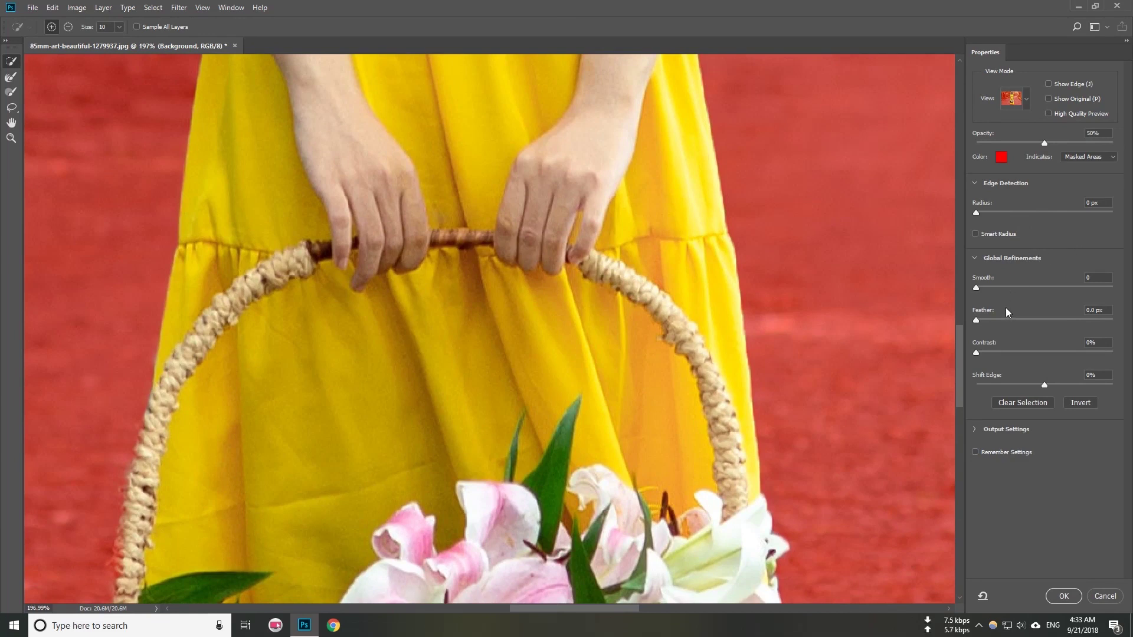
Set Shift Edge to -12%, correcting the entry after an out-of-range warning.
{"action": "left_click", "coordinate": [1089, 376]}
{"action": "type", "text": "-12"}
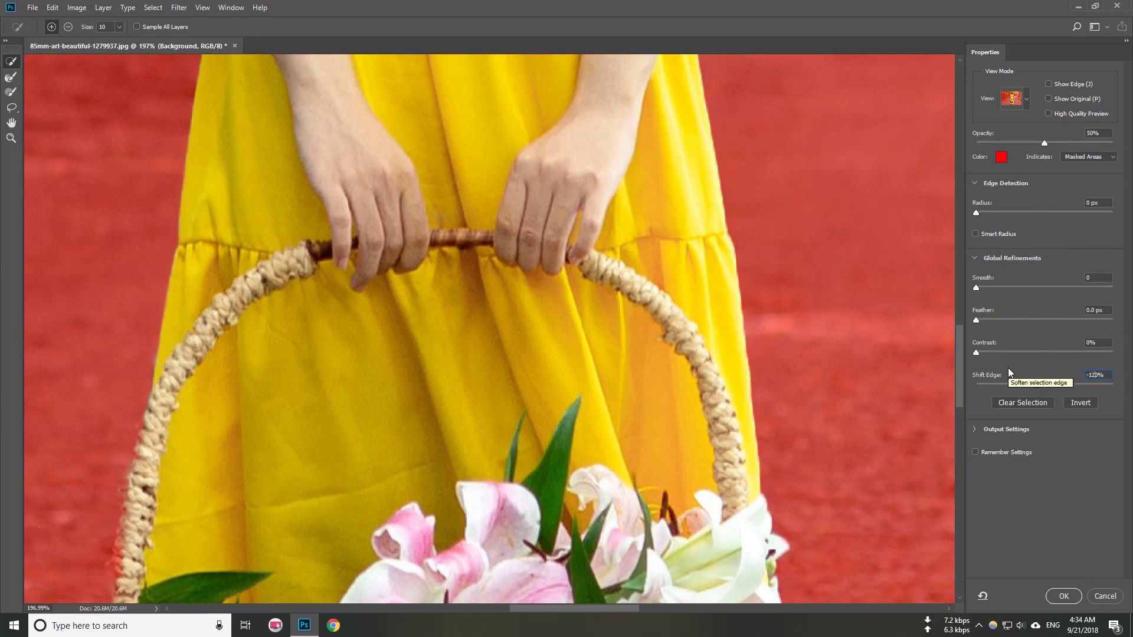
{"action": "key", "text": "Return"}
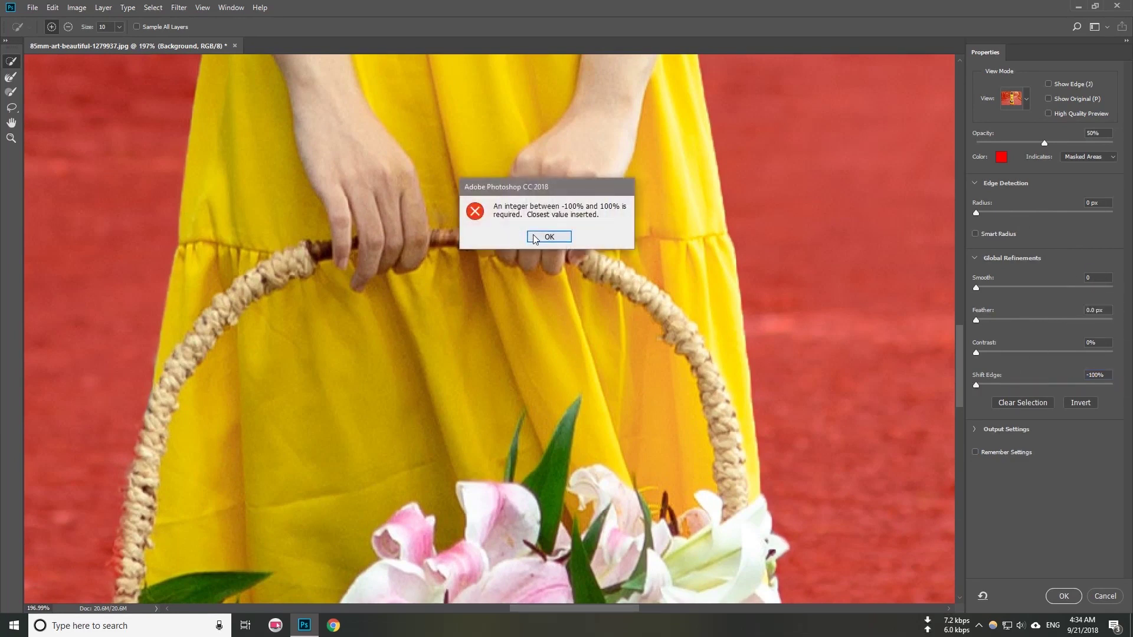
{"action": "left_click", "coordinate": [541, 241]}
{"action": "left_click", "coordinate": [1095, 376]}
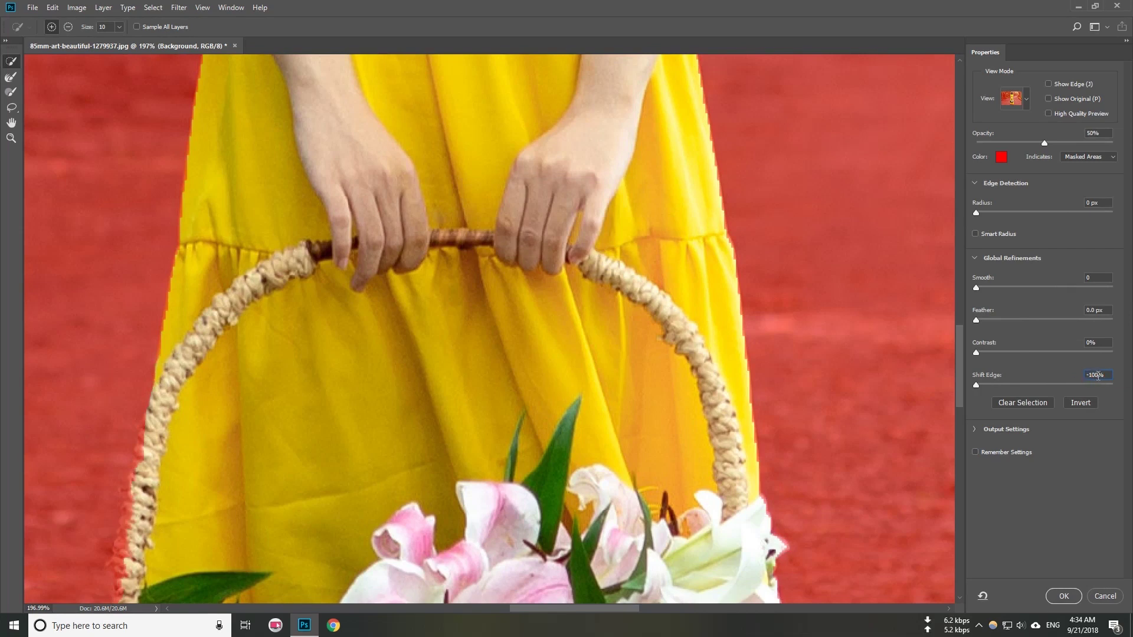
{"action": "key", "text": "BackSpace"}
{"action": "key", "text": "BackSpace"}
{"action": "type", "text": "2"}
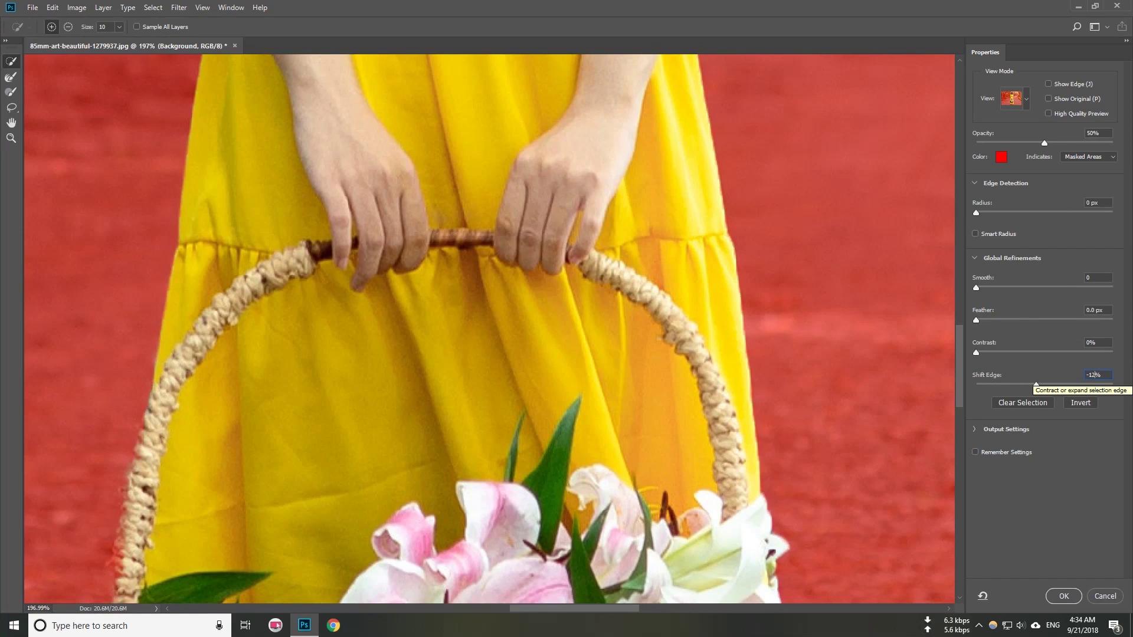
Set Smooth to 6 and Contrast to 7%.
{"action": "left_click", "coordinate": [1088, 278]}
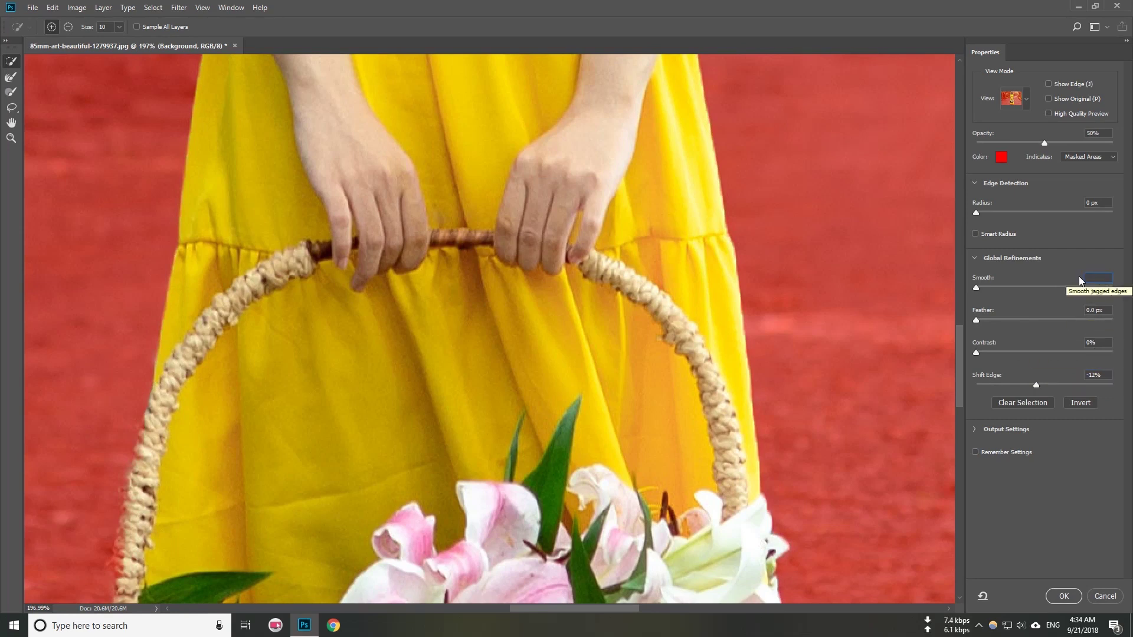
{"action": "type", "text": "6"}
{"action": "type", "text": "7"}
{"action": "key", "text": "Return"}
Accept Select and Mask, choose the Move tool, and invert the selection with Ctrl+Shift+I.
{"action": "left_click", "coordinate": [1062, 598]}
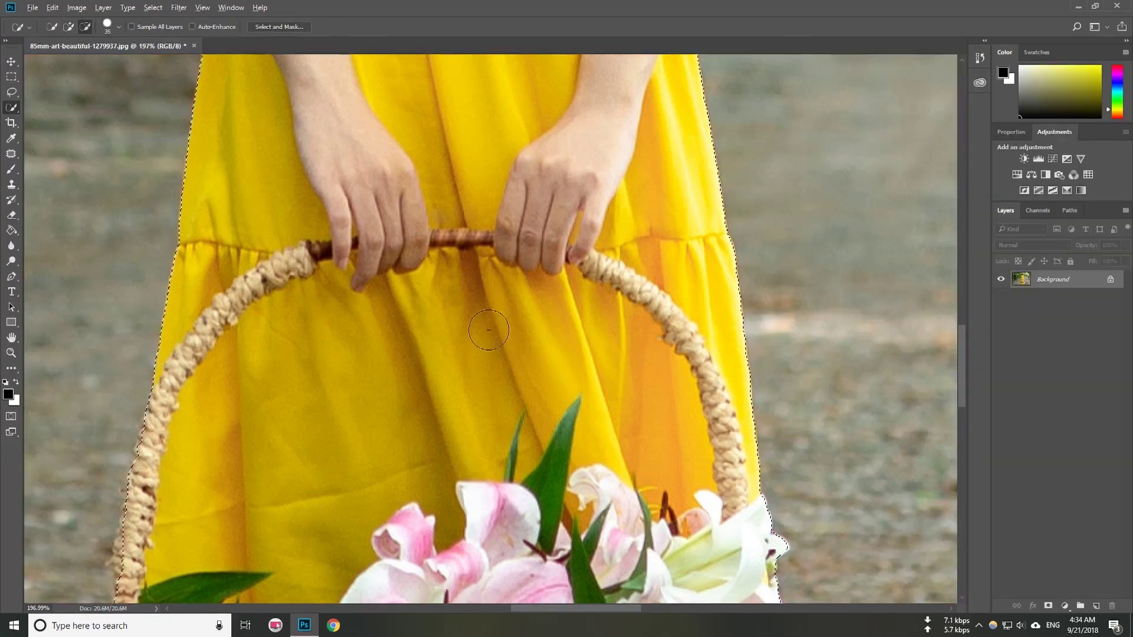
{"action": "scroll", "coordinate": [489, 329], "scroll_direction": "down", "scroll_amount": 6}
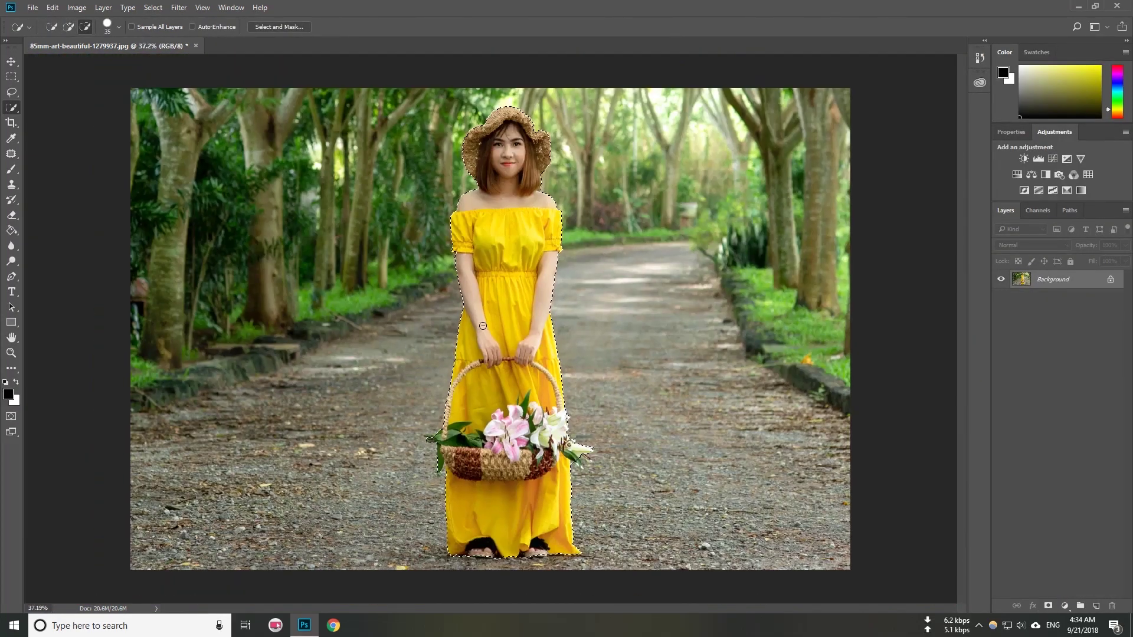
{"action": "scroll", "coordinate": [483, 326], "scroll_direction": "up", "scroll_amount": 1}
{"action": "left_click", "coordinate": [11, 62]}
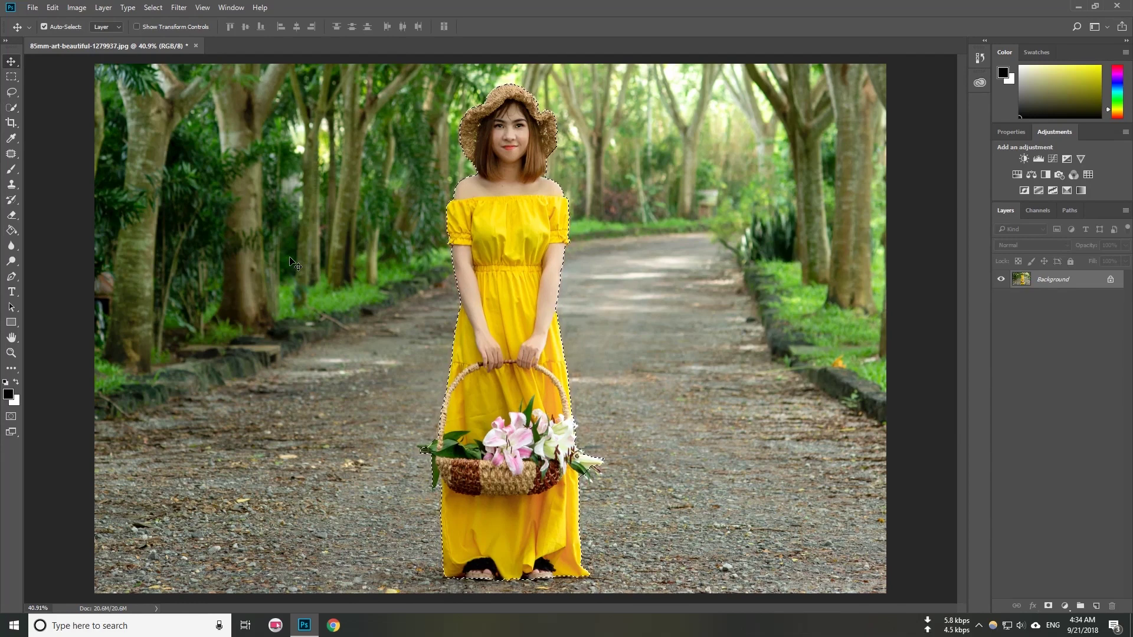
{"action": "key", "text": "ctrl+shift+i"}
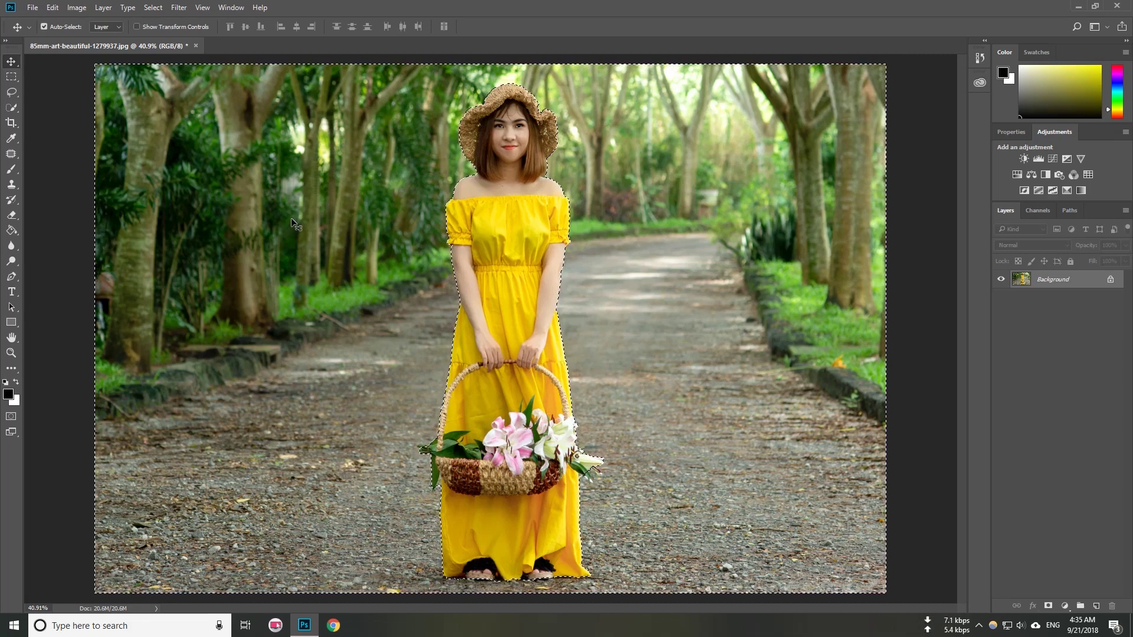
Start Filter > Blur Gallery > Tilt-Shift and move the in-focus band down to the woman's feet.
{"action": "left_click", "coordinate": [184, 9]}
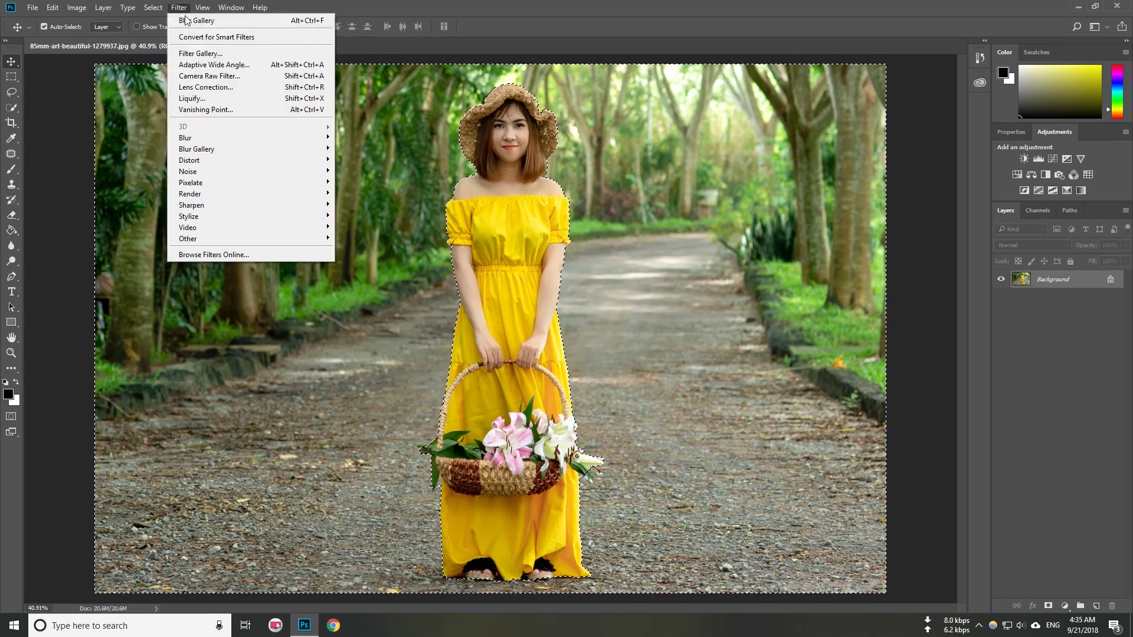
{"action": "mouse_move", "coordinate": [212, 152]}
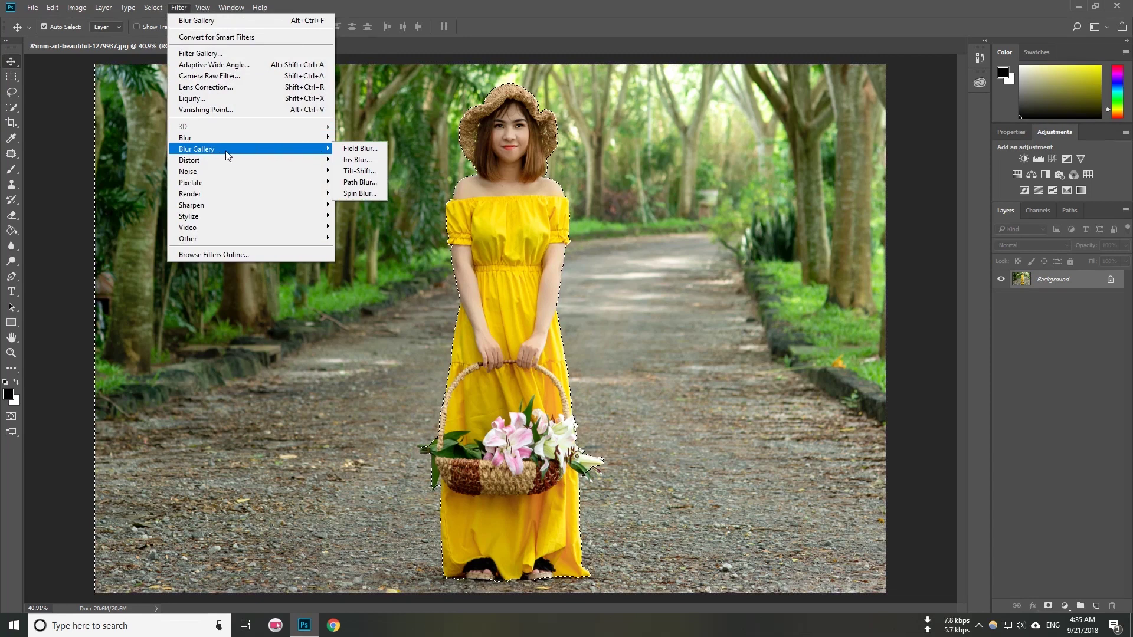
{"action": "left_click", "coordinate": [372, 171]}
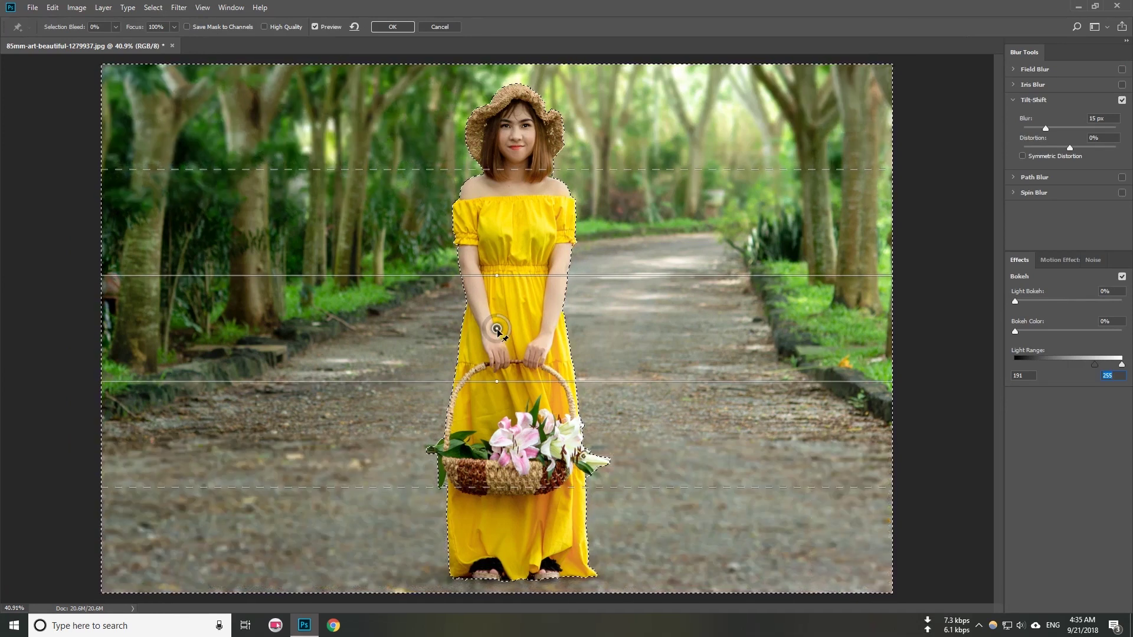
{"action": "left_click_drag", "start_coordinate": [497, 328], "coordinate": [506, 581]}
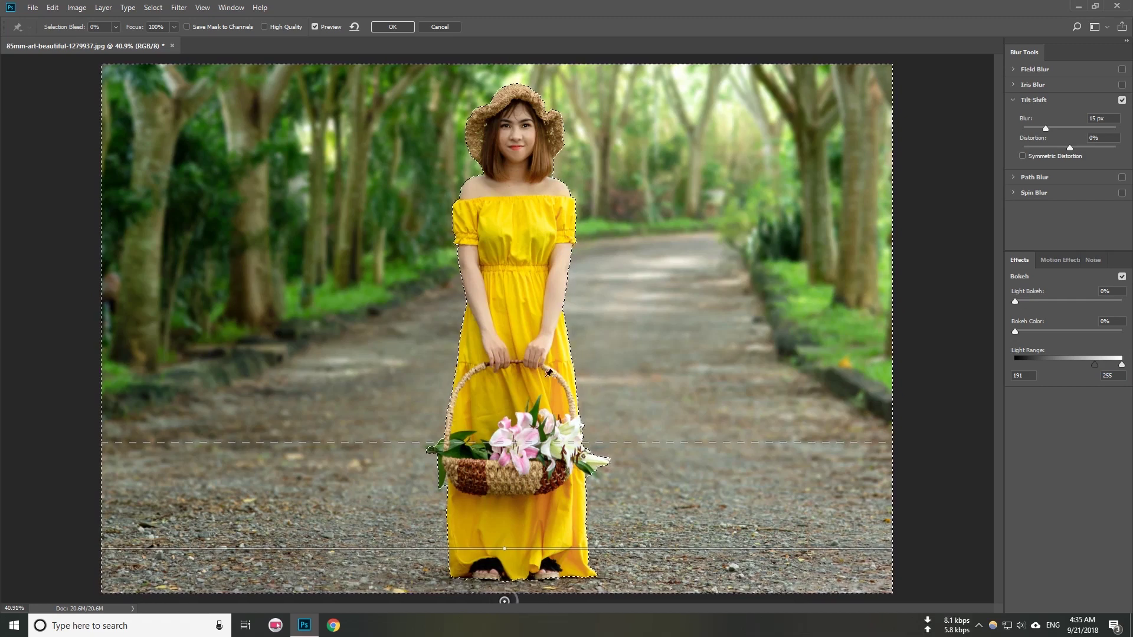
{"action": "left_click_drag", "start_coordinate": [516, 446], "coordinate": [522, 421]}
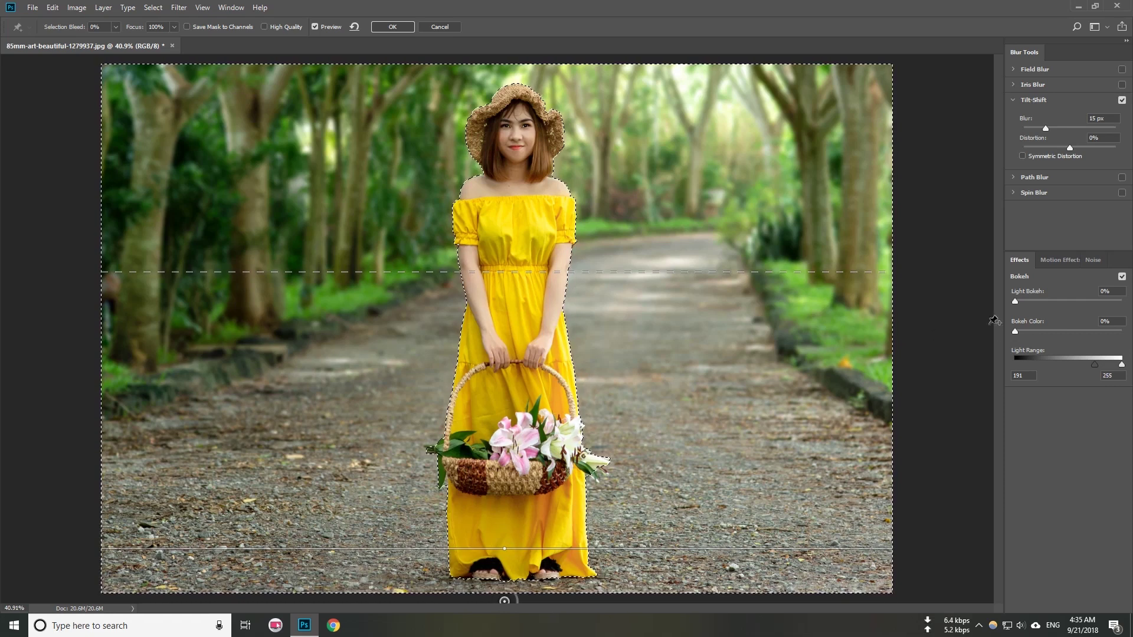
Set Blur 80 px, Light Bokeh 40%, Light Range 112–122, and apply the blur.
{"action": "left_click", "coordinate": [1091, 121]}
{"action": "type", "text": "80"}
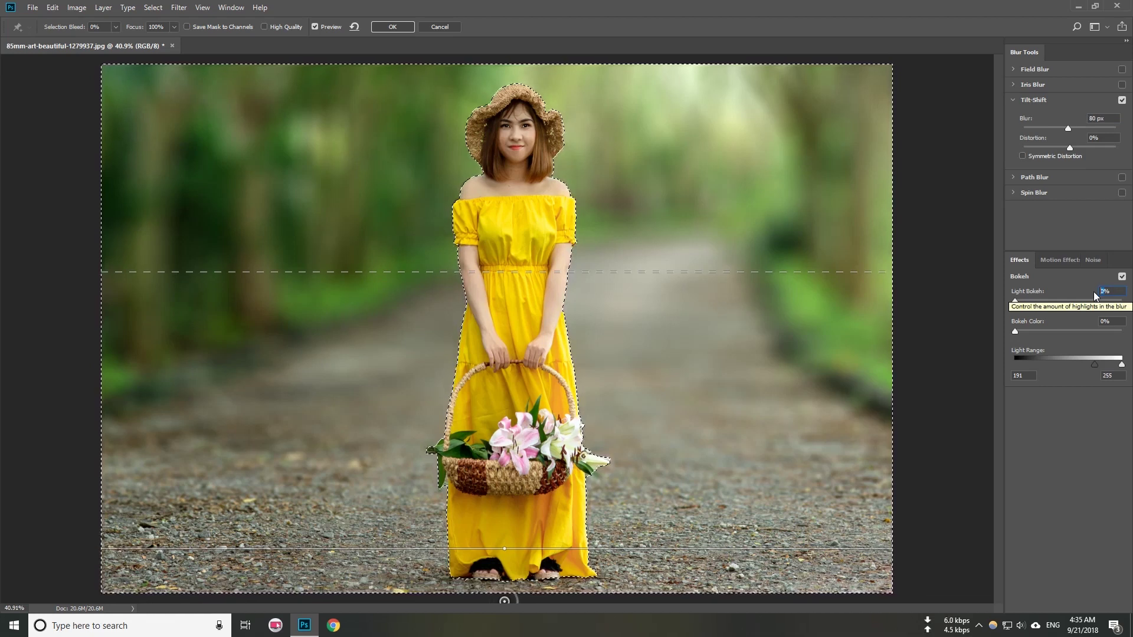
{"action": "type", "text": "0"}
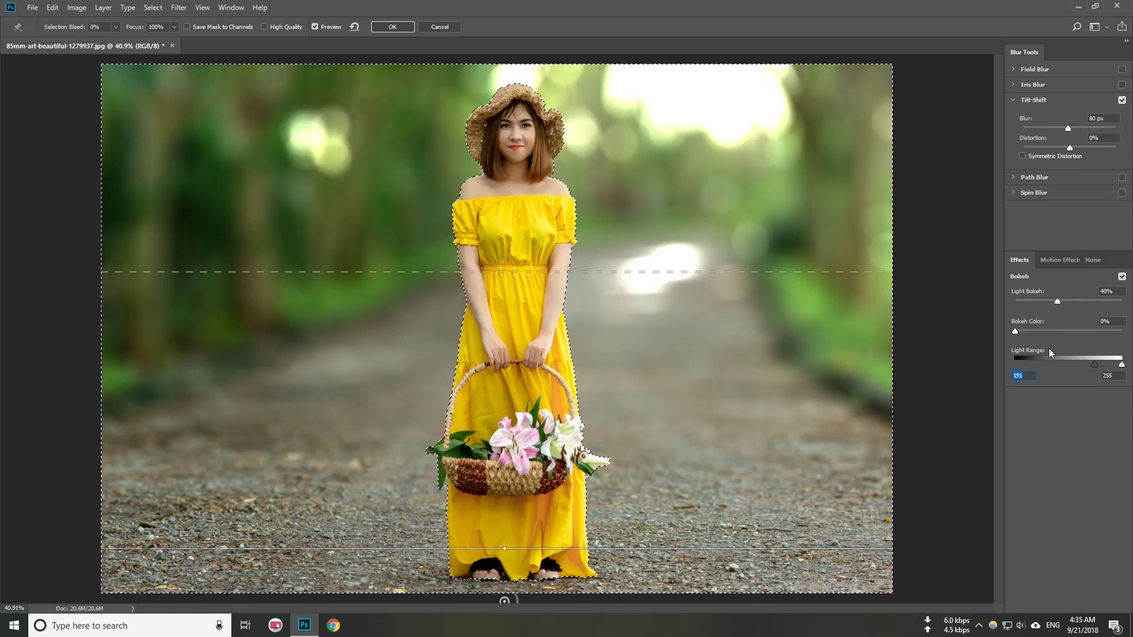
{"action": "type", "text": "112"}
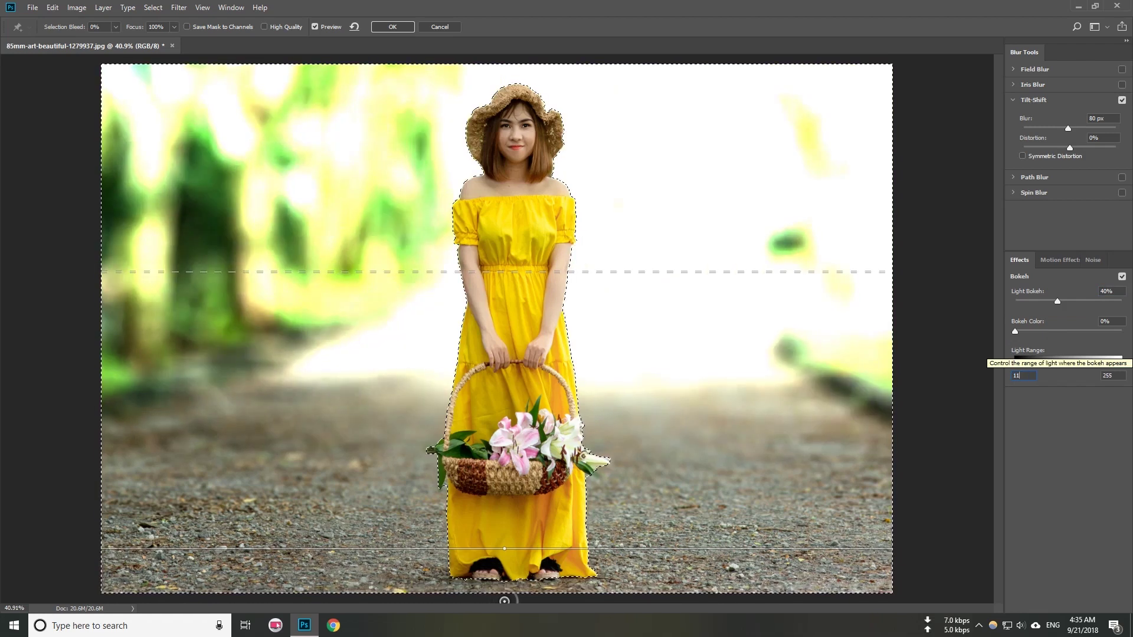
{"action": "left_click", "coordinate": [1109, 375]}
{"action": "type", "text": "12"}
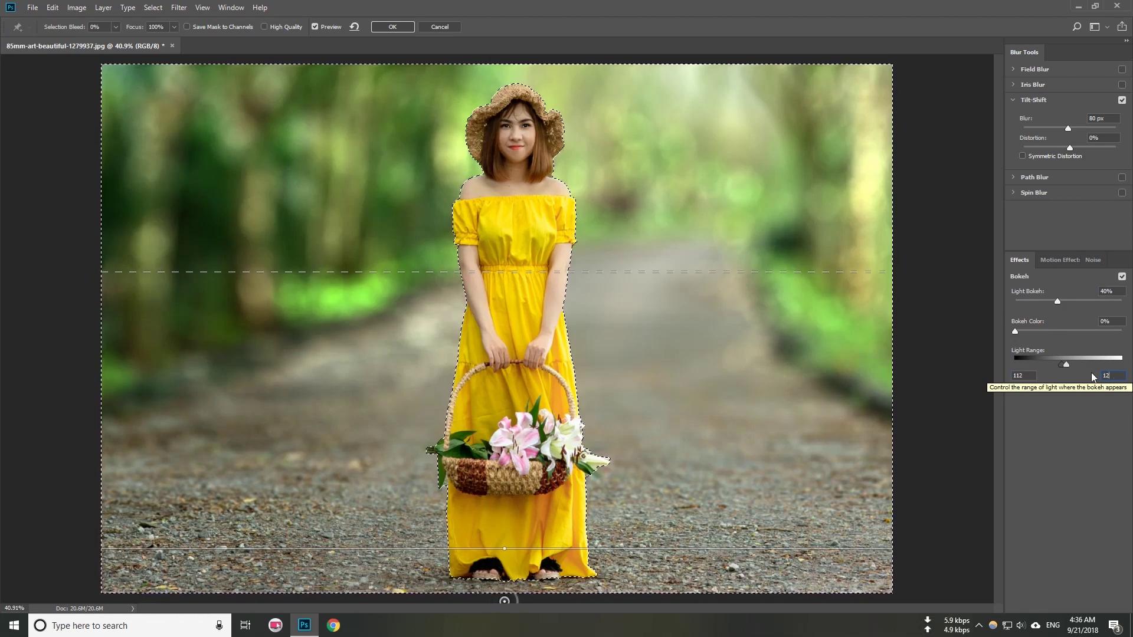
{"action": "type", "text": "32"}
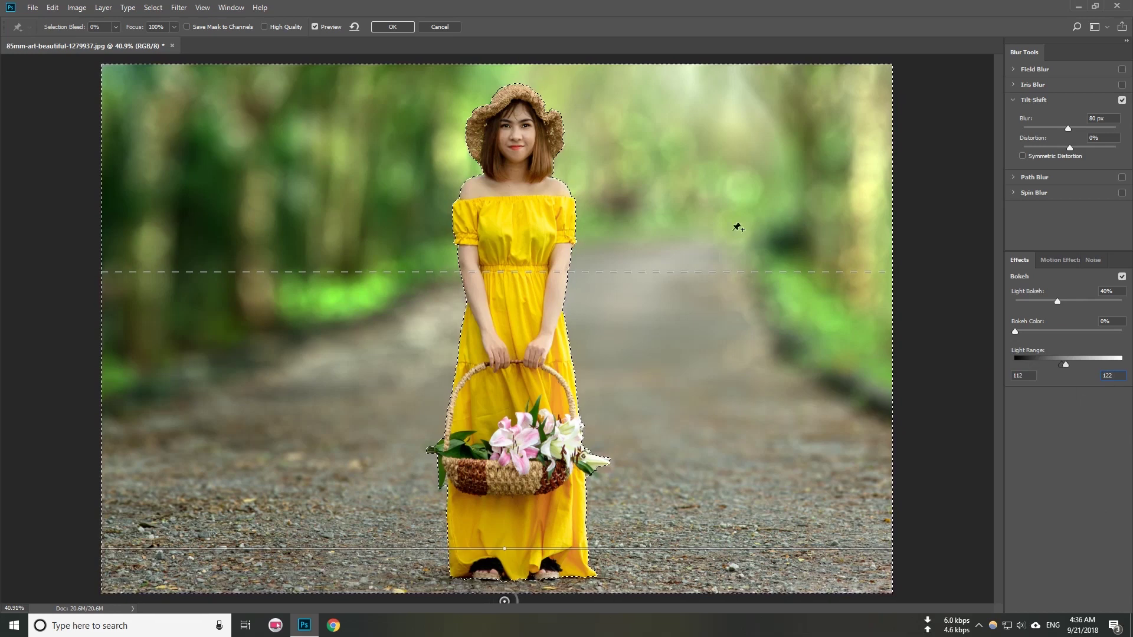
{"action": "left_click_drag", "start_coordinate": [518, 273], "coordinate": [515, 277]}
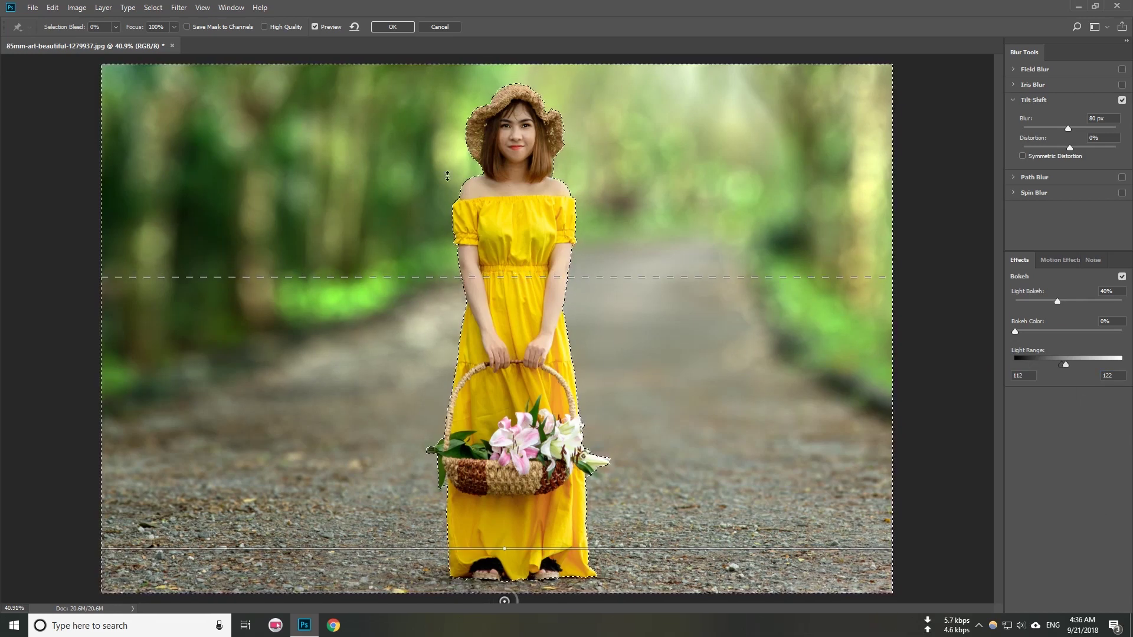
{"action": "left_click", "coordinate": [392, 27]}
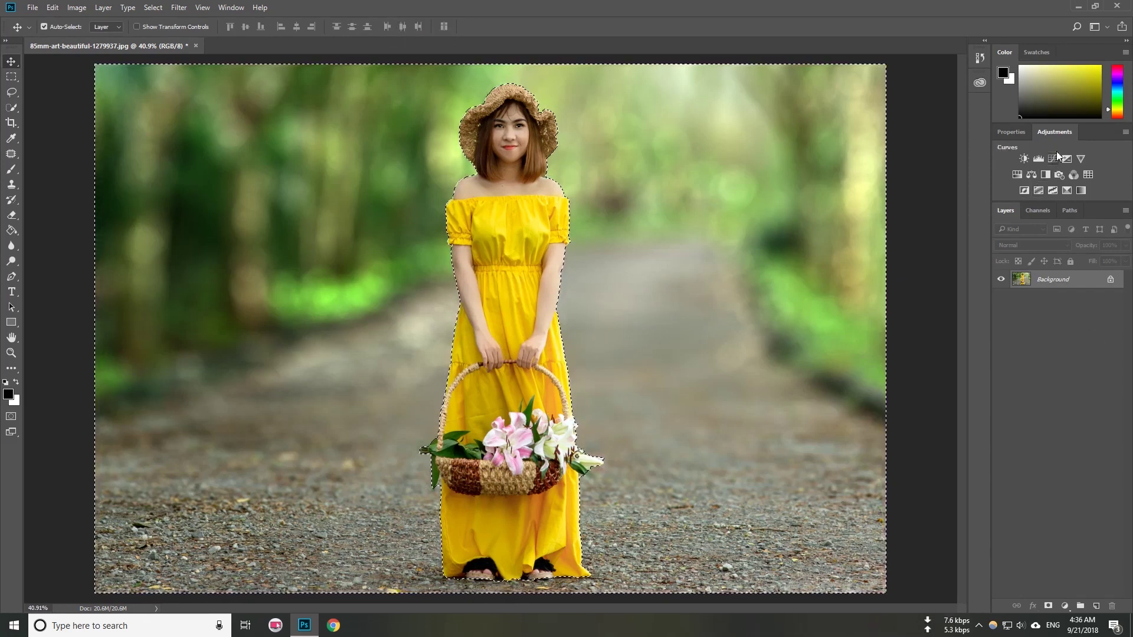
Create a Levels adjustment layer from the Adjustments panel, masked to the background selection.
{"action": "left_click", "coordinate": [1014, 129]}
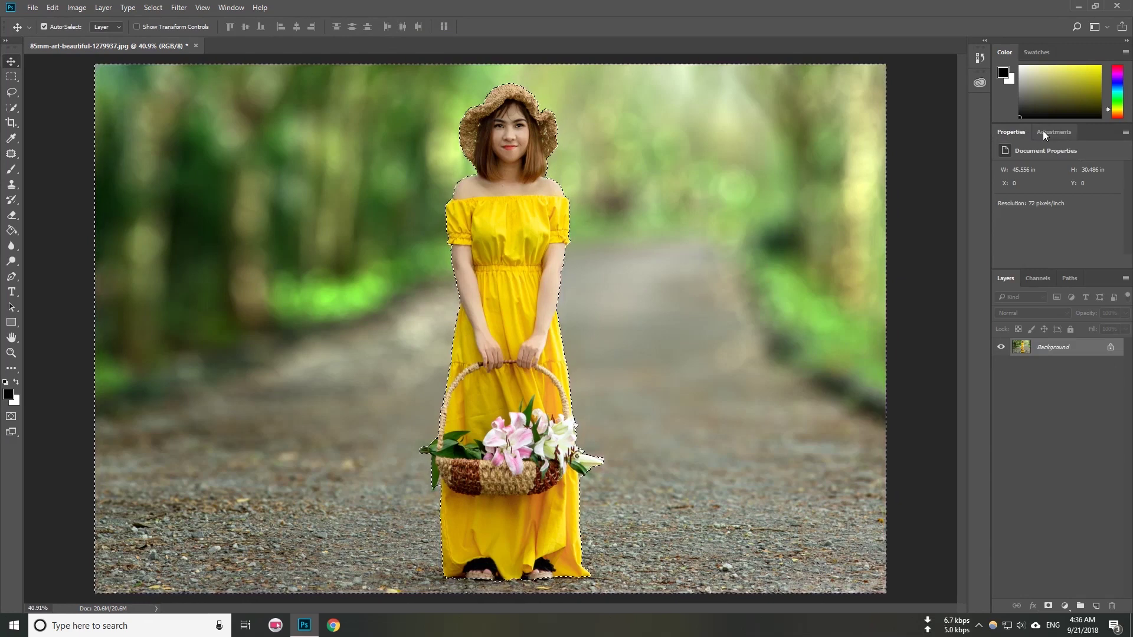
{"action": "left_click", "coordinate": [1043, 132]}
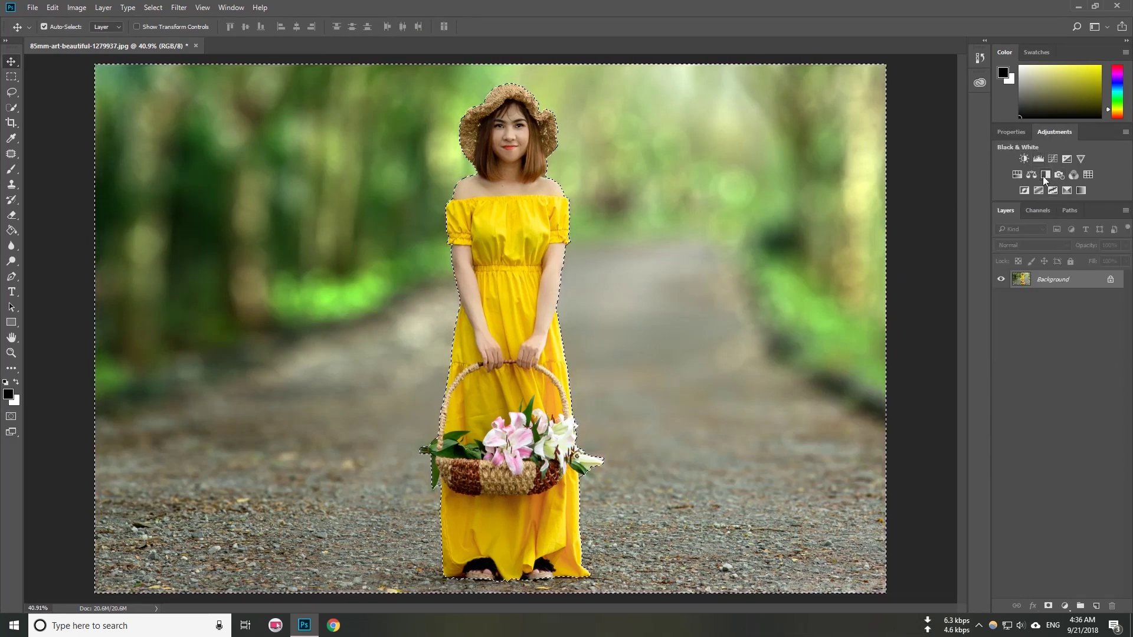
{"action": "left_click", "coordinate": [237, 9]}
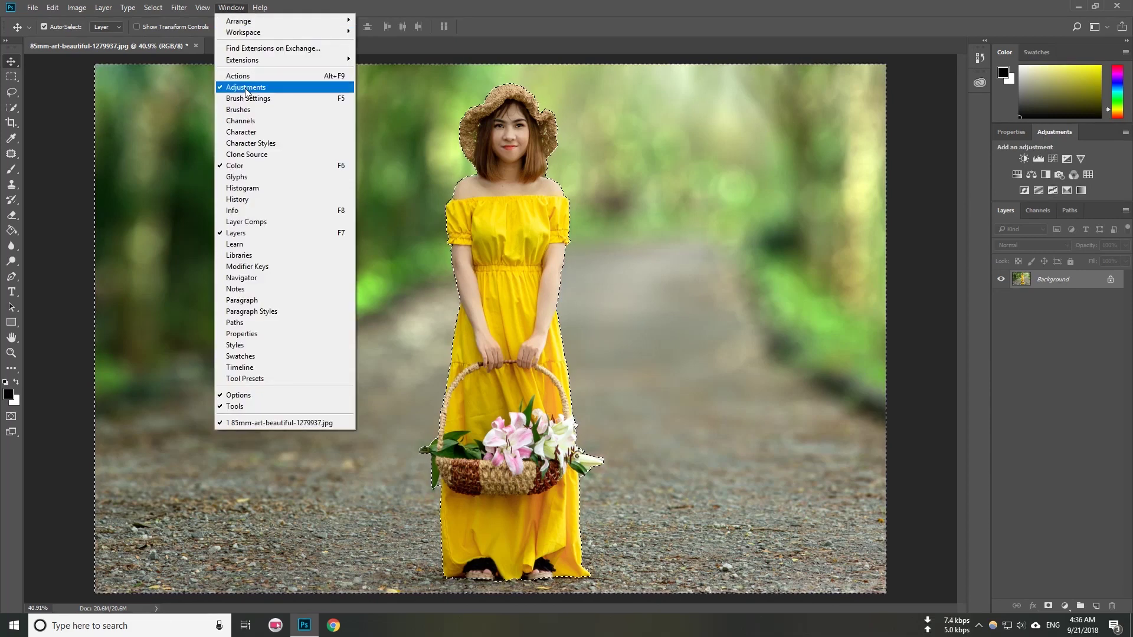
{"action": "left_click", "coordinate": [1076, 346]}
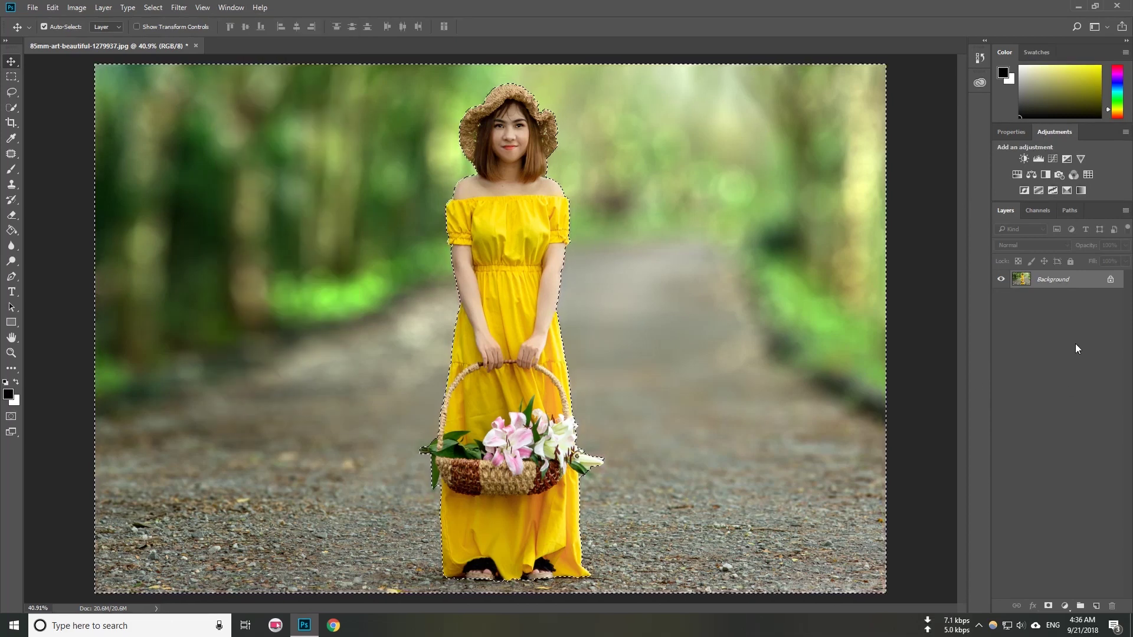
{"action": "left_click", "coordinate": [1040, 158]}
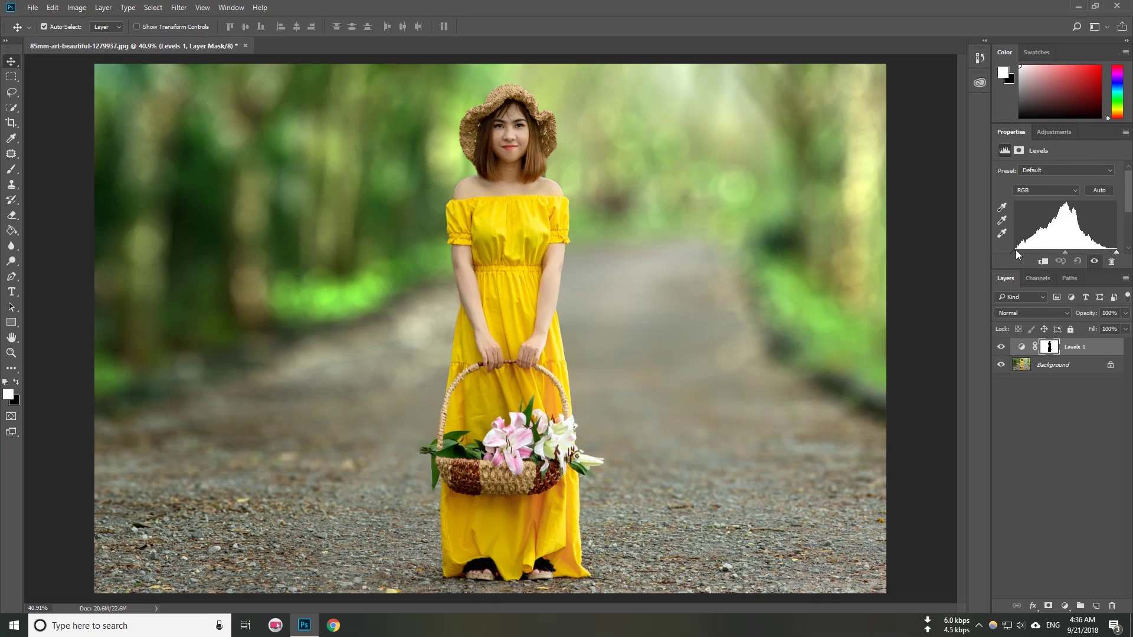
Deepen the shadows and brighten the highlights in Levels 1, toggling it to compare.
{"action": "left_click_drag", "start_coordinate": [1012, 252], "coordinate": [1025, 254]}
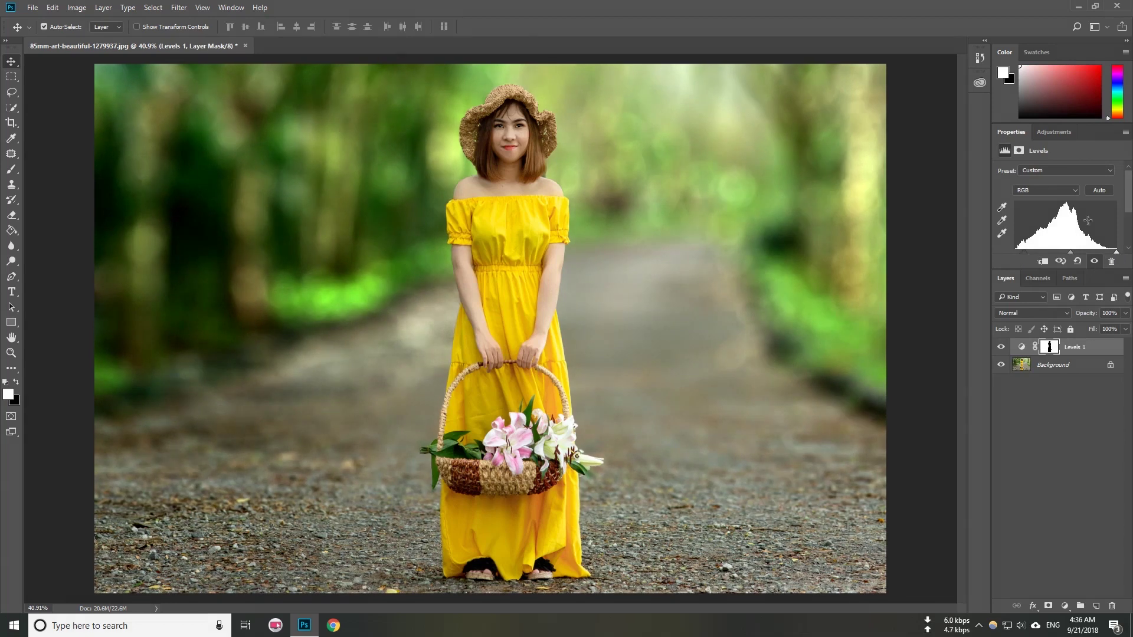
{"action": "left_click_drag", "start_coordinate": [1116, 253], "coordinate": [1108, 253]}
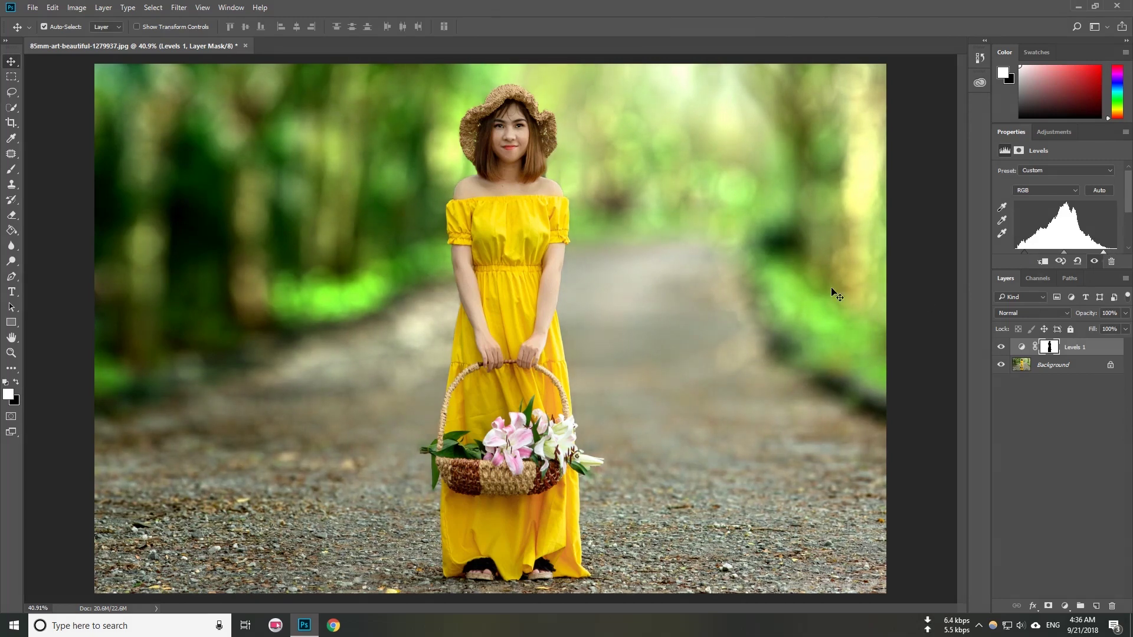
{"action": "left_click", "coordinate": [1000, 349]}
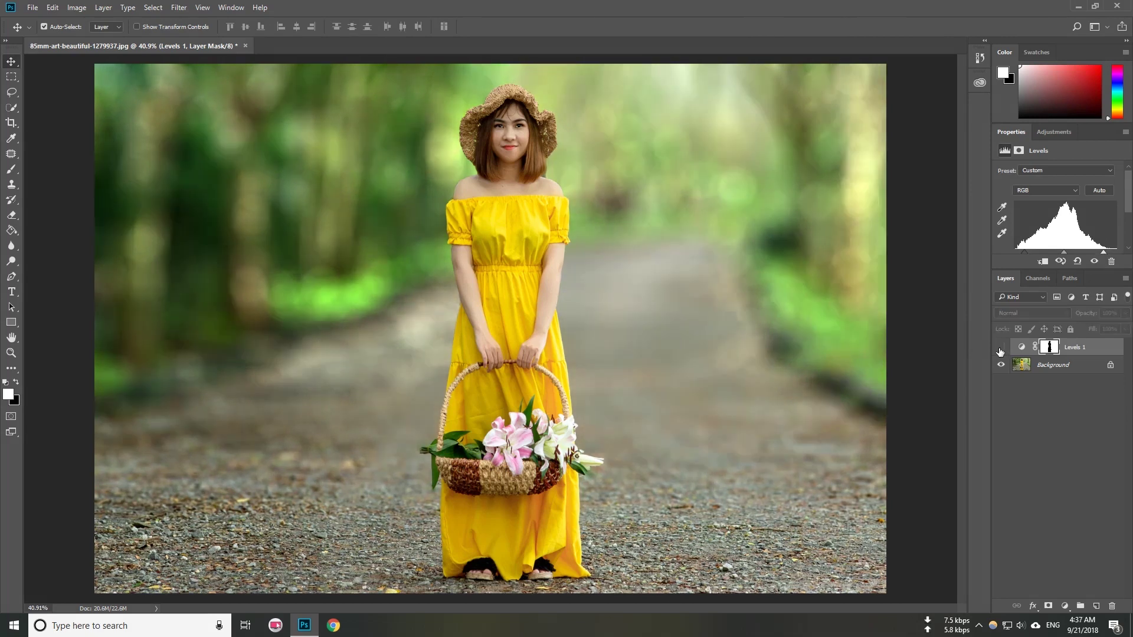
{"action": "left_click", "coordinate": [1000, 348]}
{"action": "left_click", "coordinate": [1001, 347]}
Turn Levels 1 back on and add a Curves adjustment layer above it.
{"action": "left_click", "coordinate": [1000, 347]}
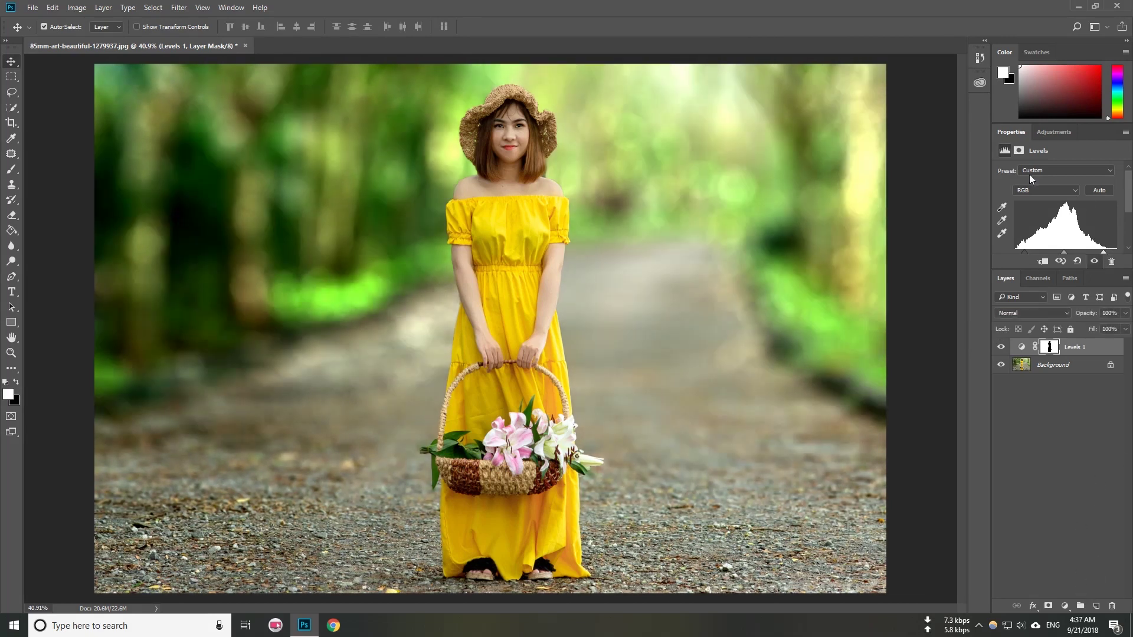
{"action": "left_click", "coordinate": [1052, 133]}
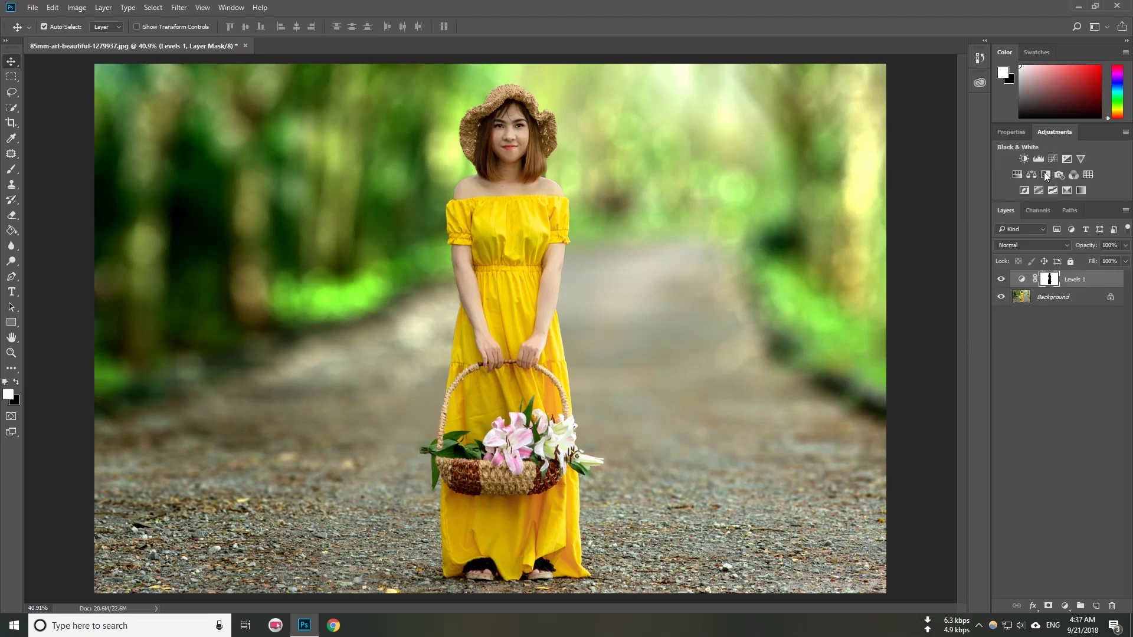
{"action": "left_click", "coordinate": [1053, 160]}
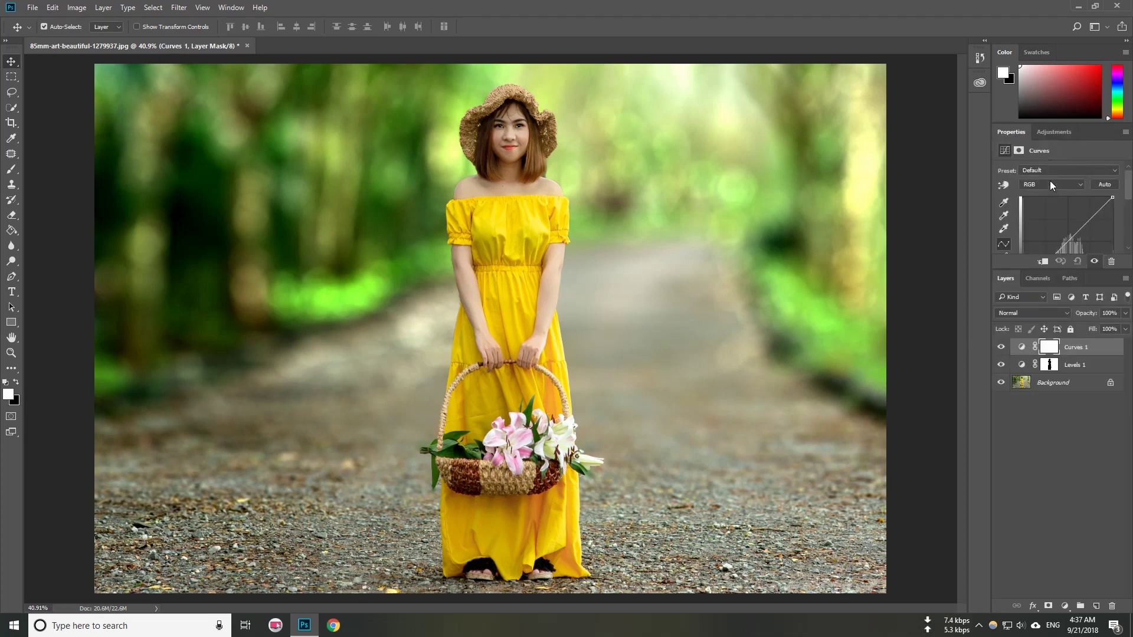
Bend the Red channel curve slightly in Curves 1.
{"action": "left_click", "coordinate": [1048, 184]}
{"action": "left_click", "coordinate": [1043, 201]}
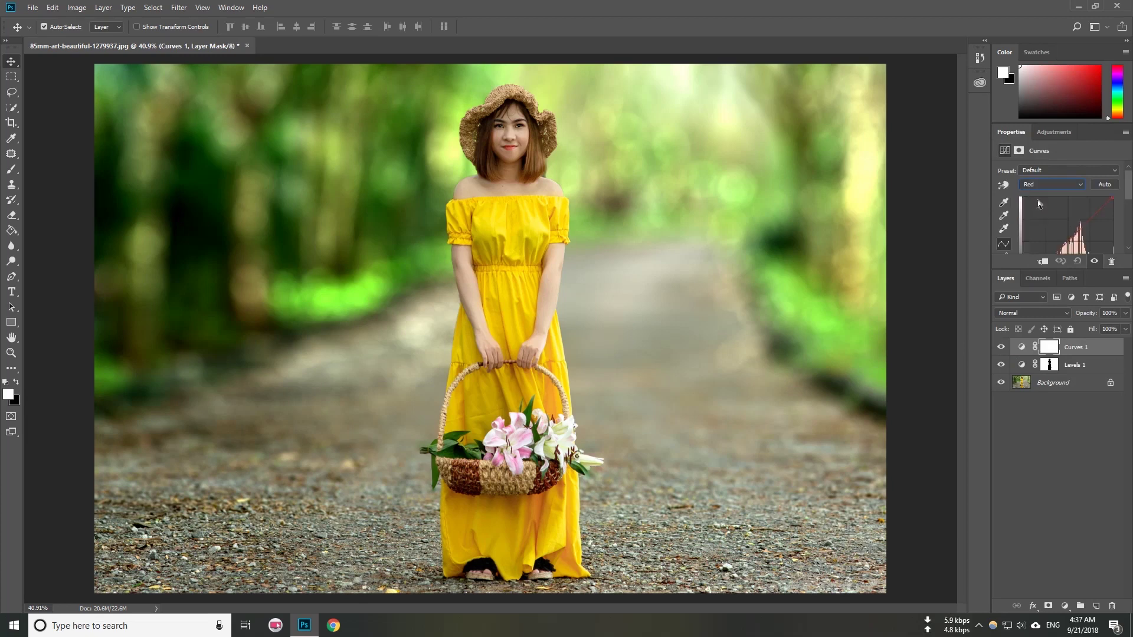
{"action": "scroll", "coordinate": [1073, 235], "scroll_direction": "down", "scroll_amount": 2}
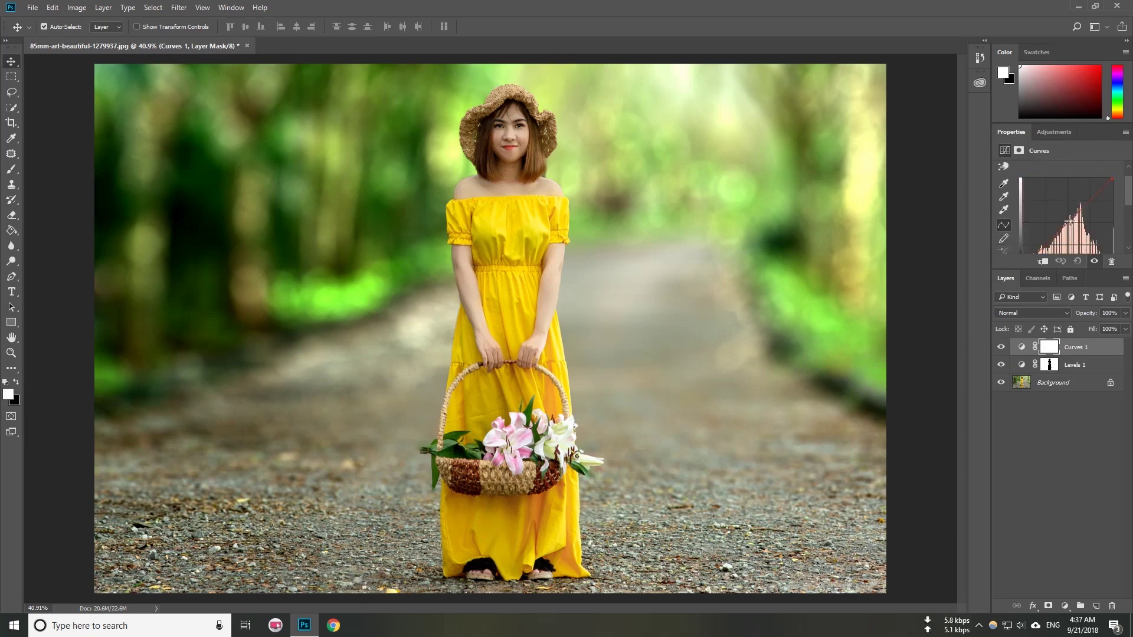
{"action": "left_click_drag", "start_coordinate": [1070, 220], "coordinate": [1065, 216]}
{"action": "scroll", "coordinate": [1091, 232], "scroll_direction": "up", "scroll_amount": 2}
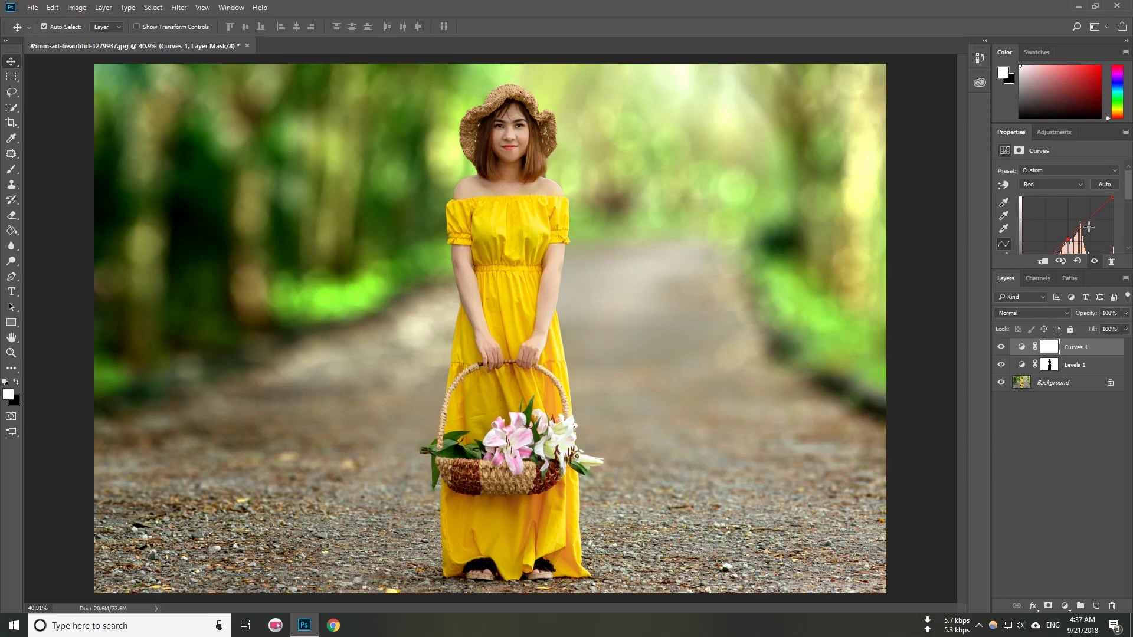
Reshape the Blue channel curve for a cooler cast.
{"action": "left_click", "coordinate": [1067, 187]}
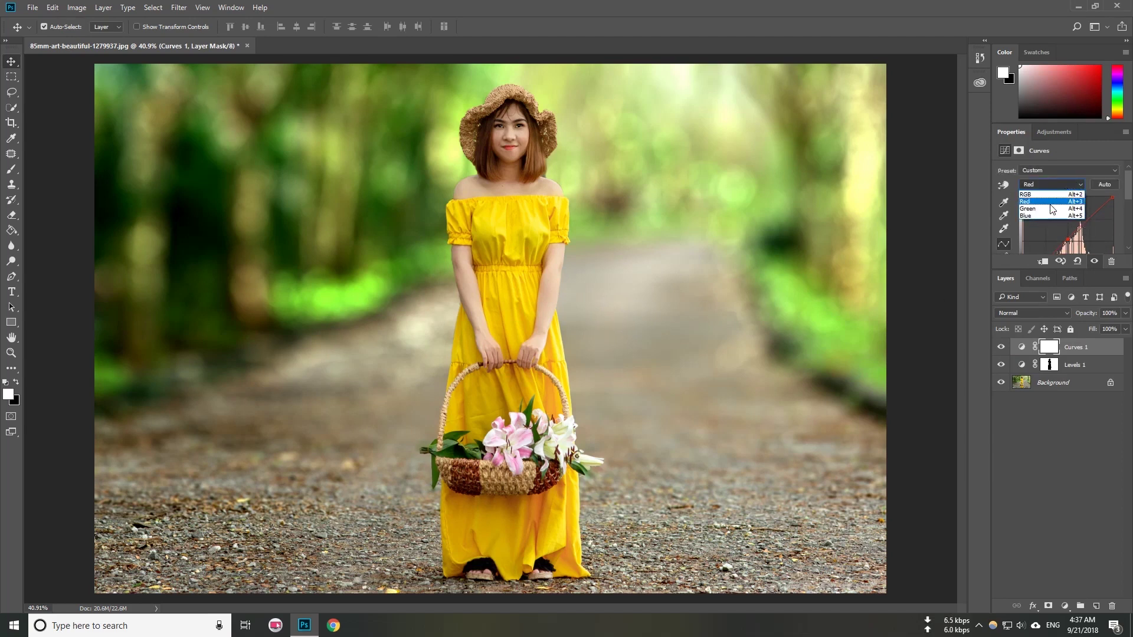
{"action": "left_click", "coordinate": [1043, 214]}
{"action": "scroll", "coordinate": [1052, 240], "scroll_direction": "down", "scroll_amount": 2}
{"action": "left_click_drag", "start_coordinate": [1033, 239], "coordinate": [1029, 239]}
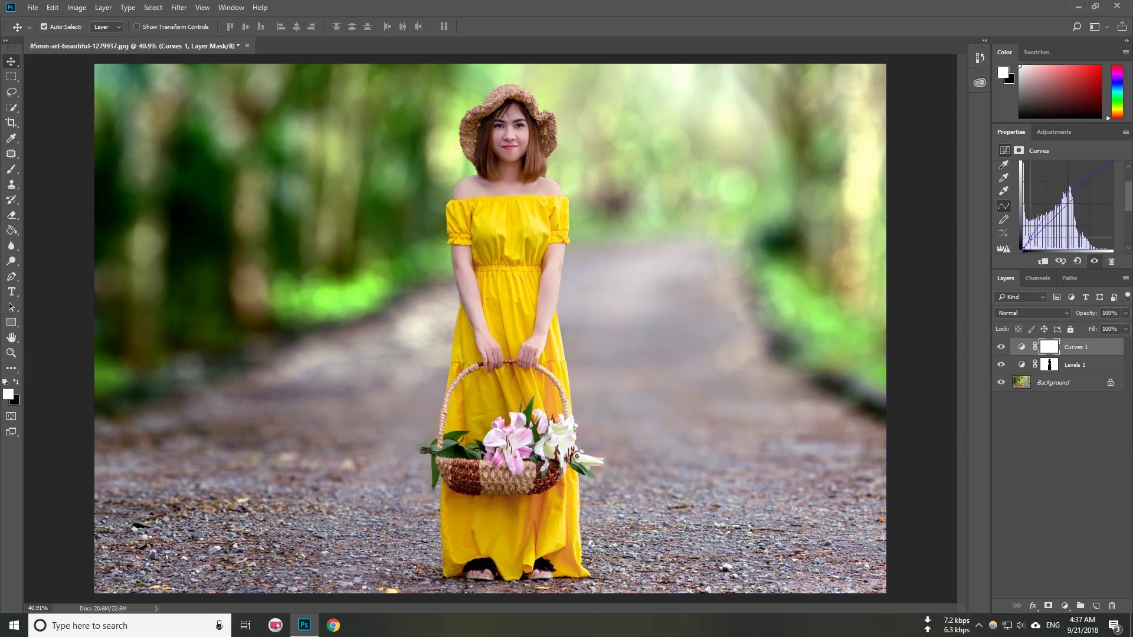
{"action": "scroll", "coordinate": [1054, 235], "scroll_direction": "up", "scroll_amount": 2}
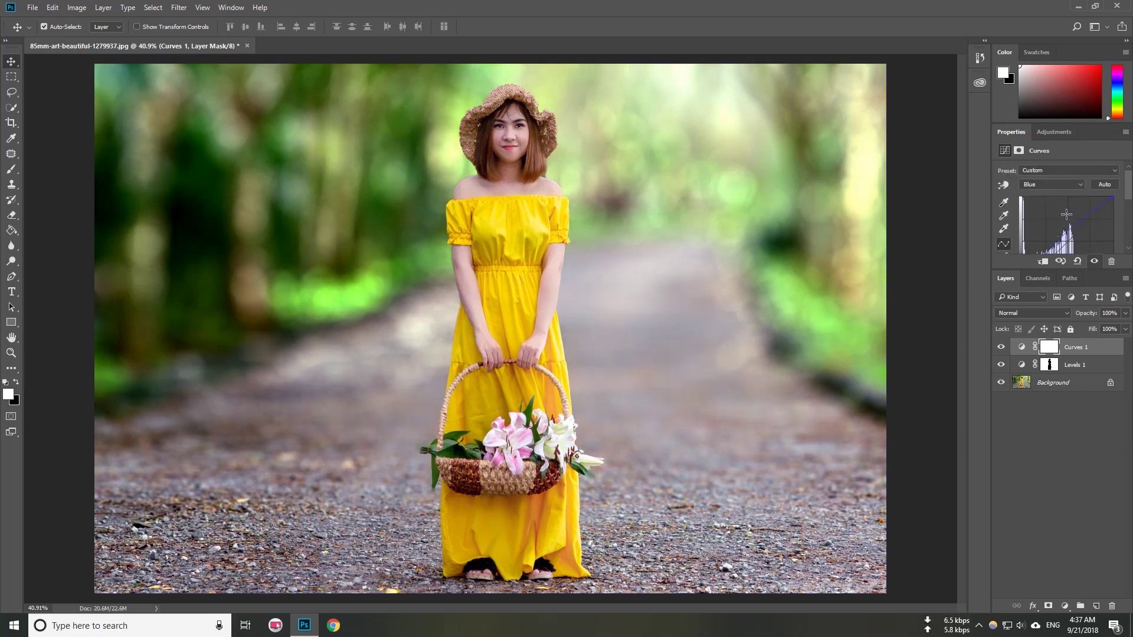
{"action": "left_click", "coordinate": [1061, 183]}
{"action": "left_click", "coordinate": [1060, 183]}
{"action": "left_click", "coordinate": [1063, 607]}
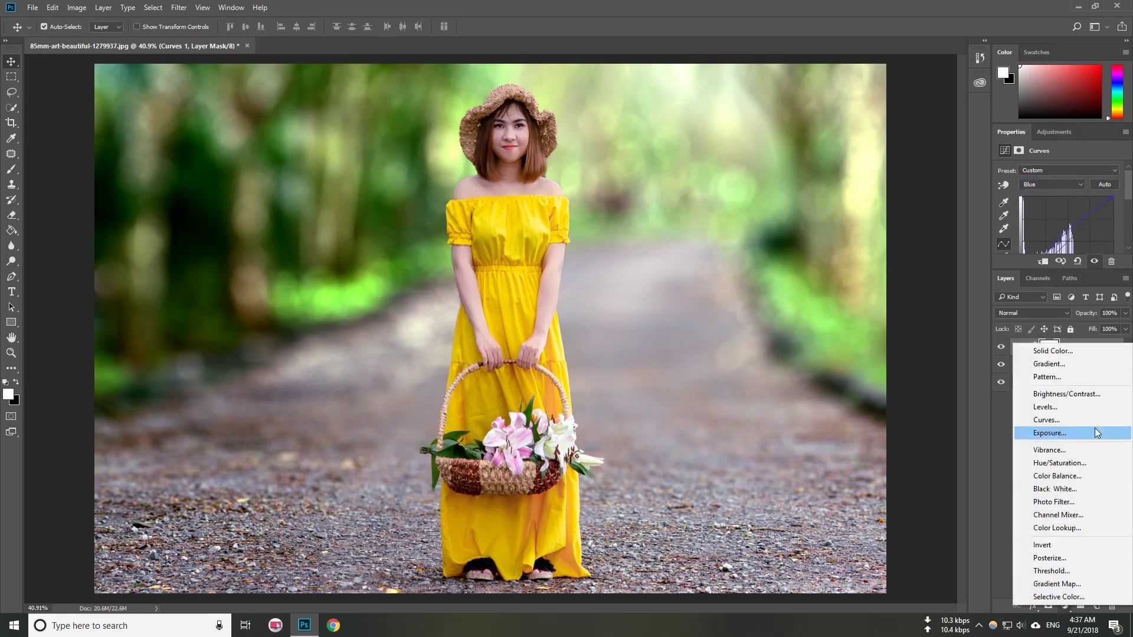
Add a Radial Gradient Fill layer centred at the photo's top-right and open its gradient colours.
{"action": "left_click", "coordinate": [1063, 364]}
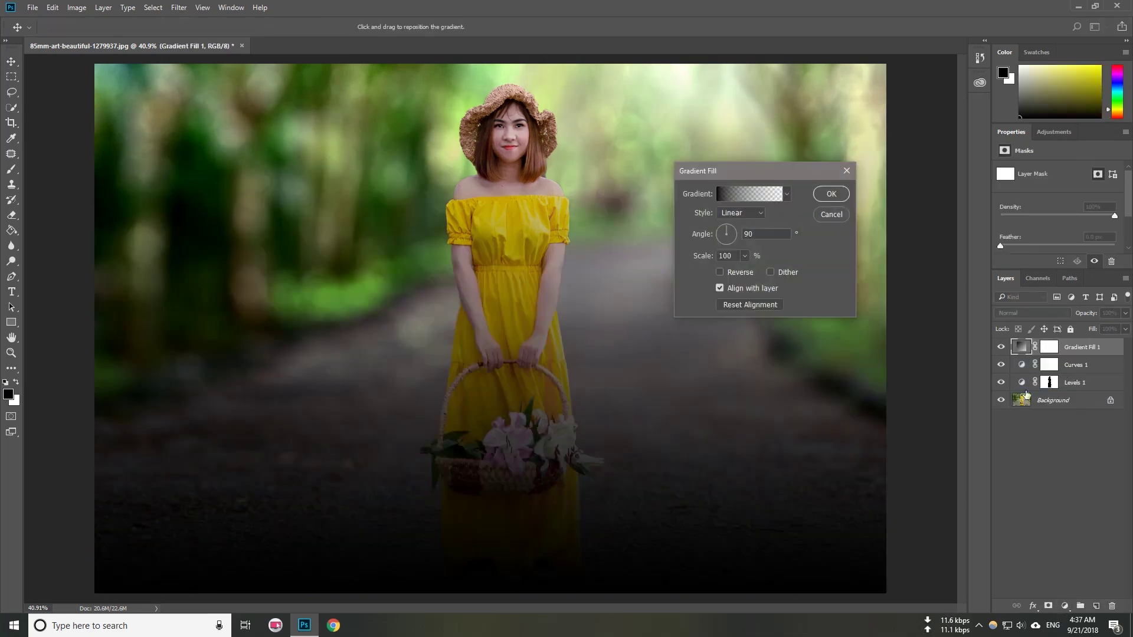
{"action": "left_click", "coordinate": [747, 211]}
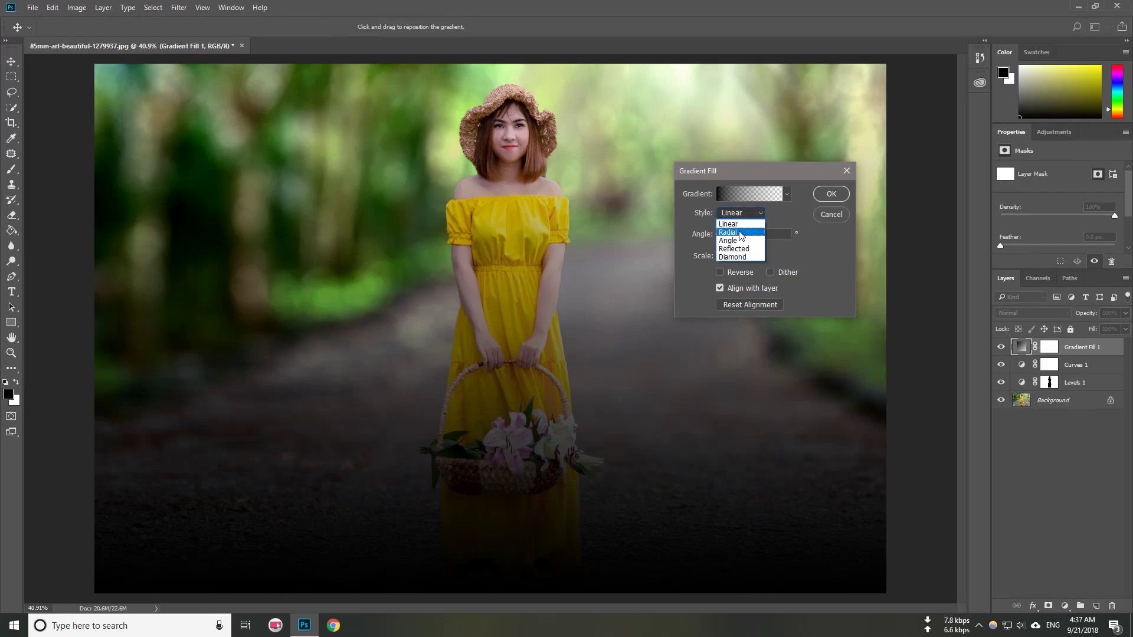
{"action": "left_click", "coordinate": [730, 232]}
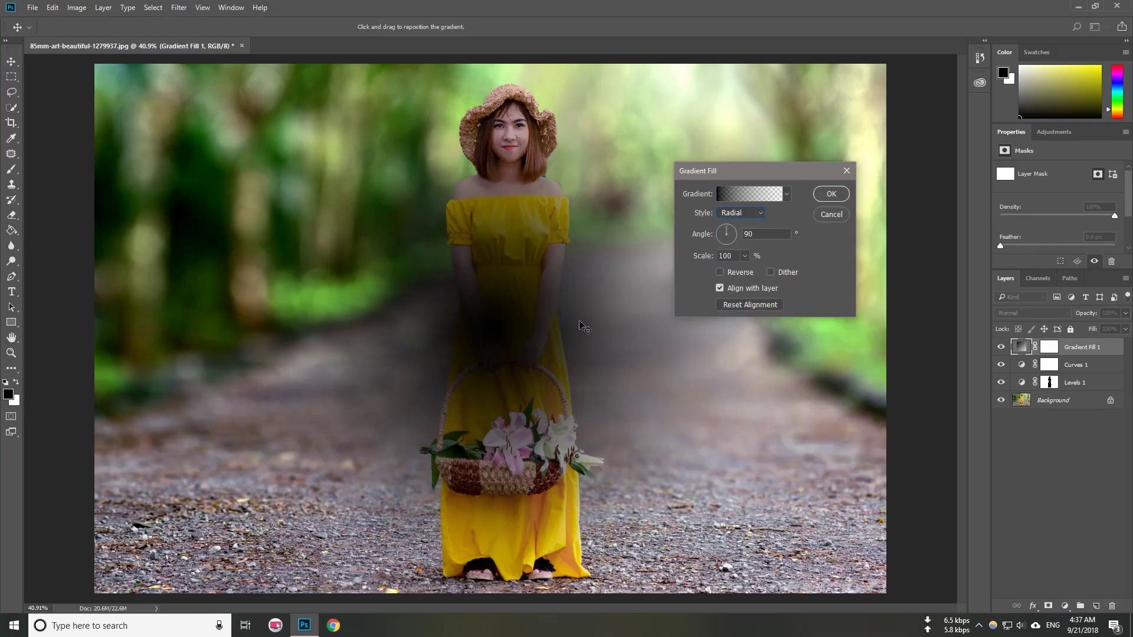
{"action": "left_click_drag", "start_coordinate": [505, 323], "coordinate": [804, 114]}
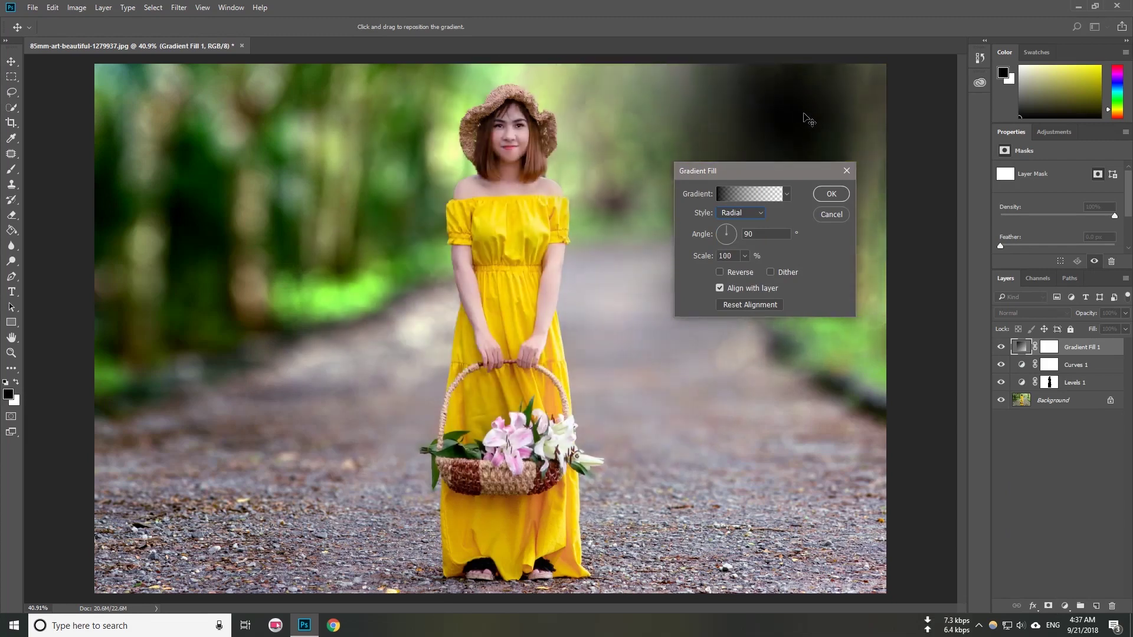
{"action": "left_click", "coordinate": [721, 195]}
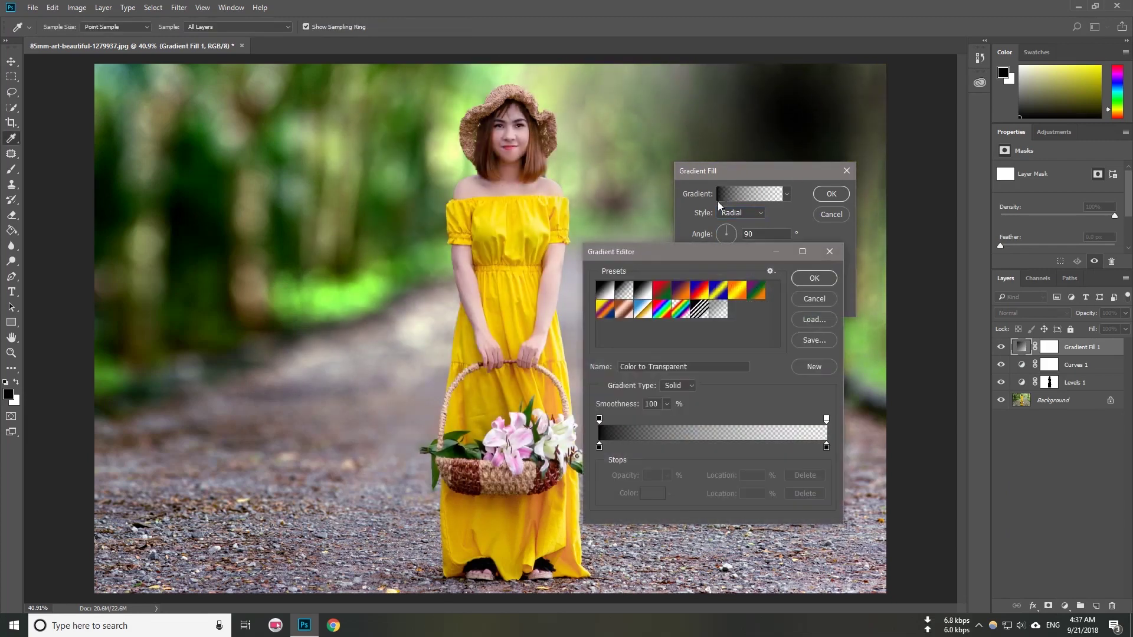
Set the gradient's left stop to a pale yellow sampled from the dress.
{"action": "left_click", "coordinate": [599, 447]}
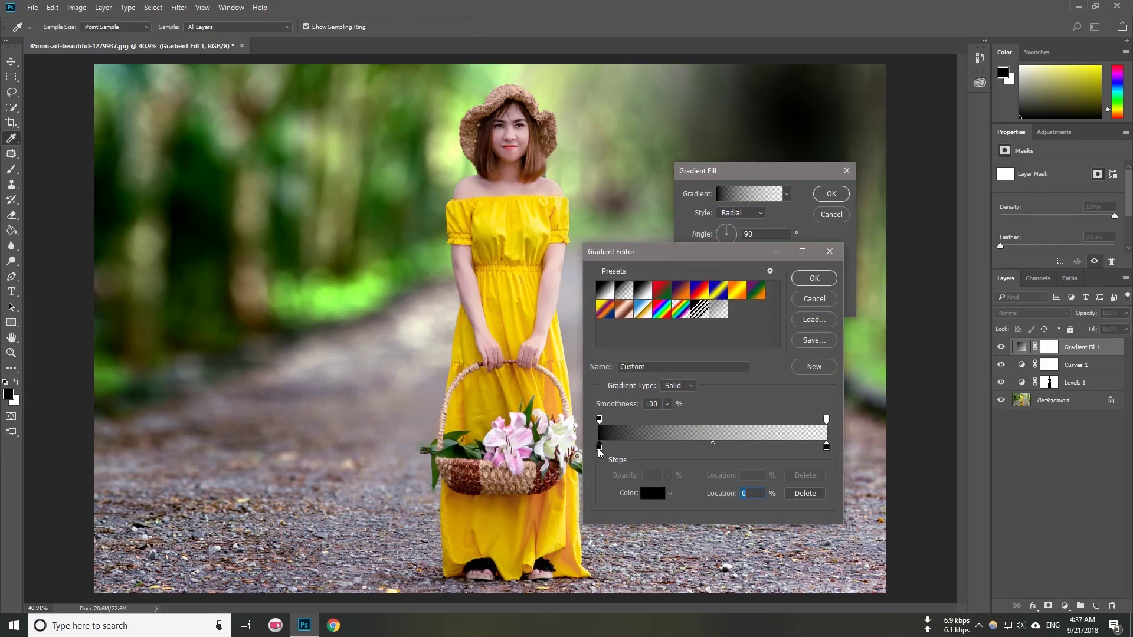
{"action": "left_click", "coordinate": [649, 492]}
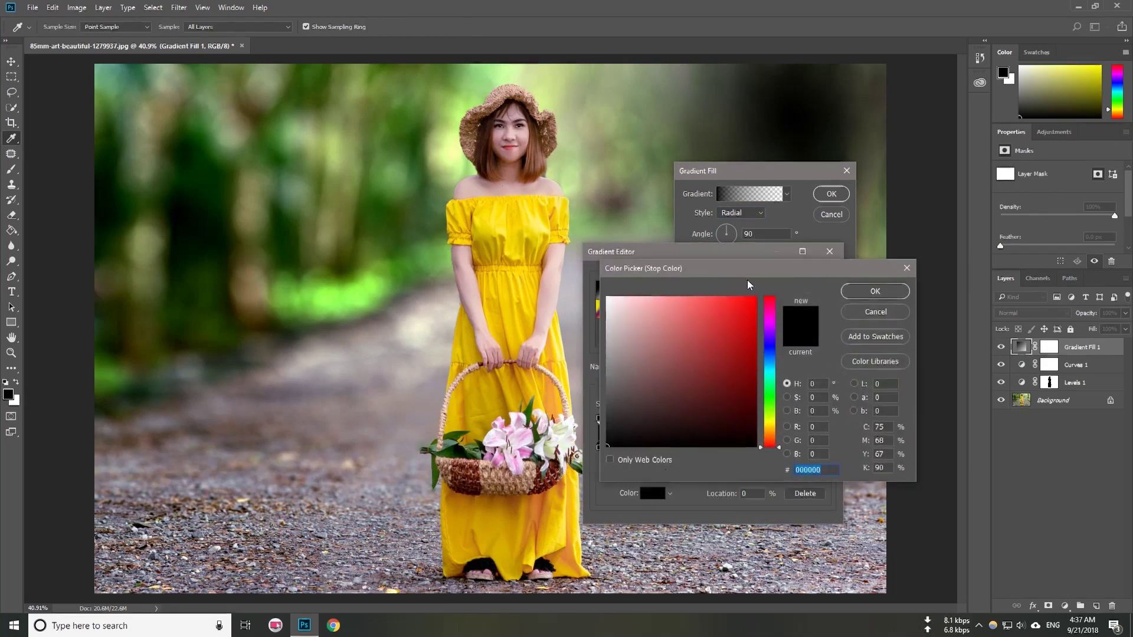
{"action": "left_click_drag", "start_coordinate": [772, 440], "coordinate": [772, 429]}
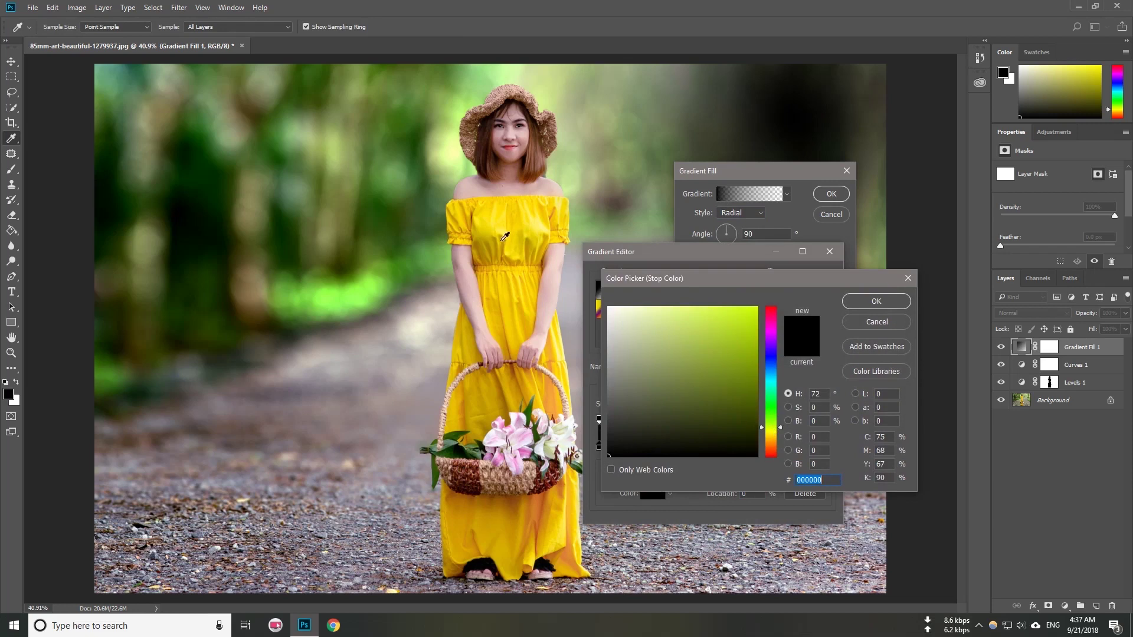
{"action": "left_click", "coordinate": [512, 312]}
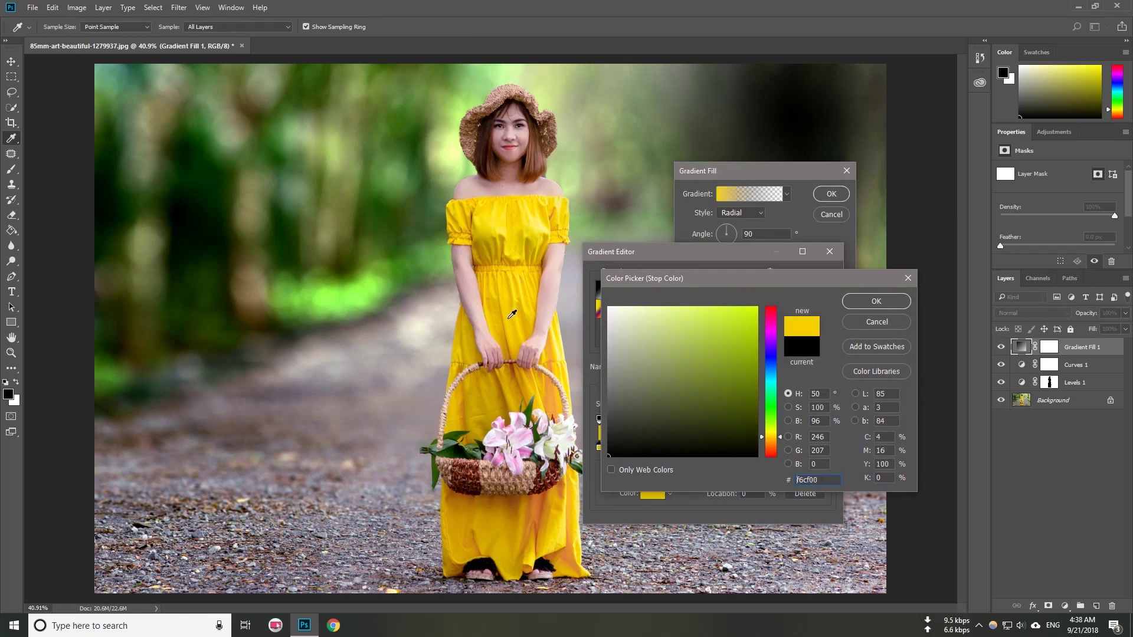
{"action": "left_click_drag", "start_coordinate": [738, 322], "coordinate": [651, 308]}
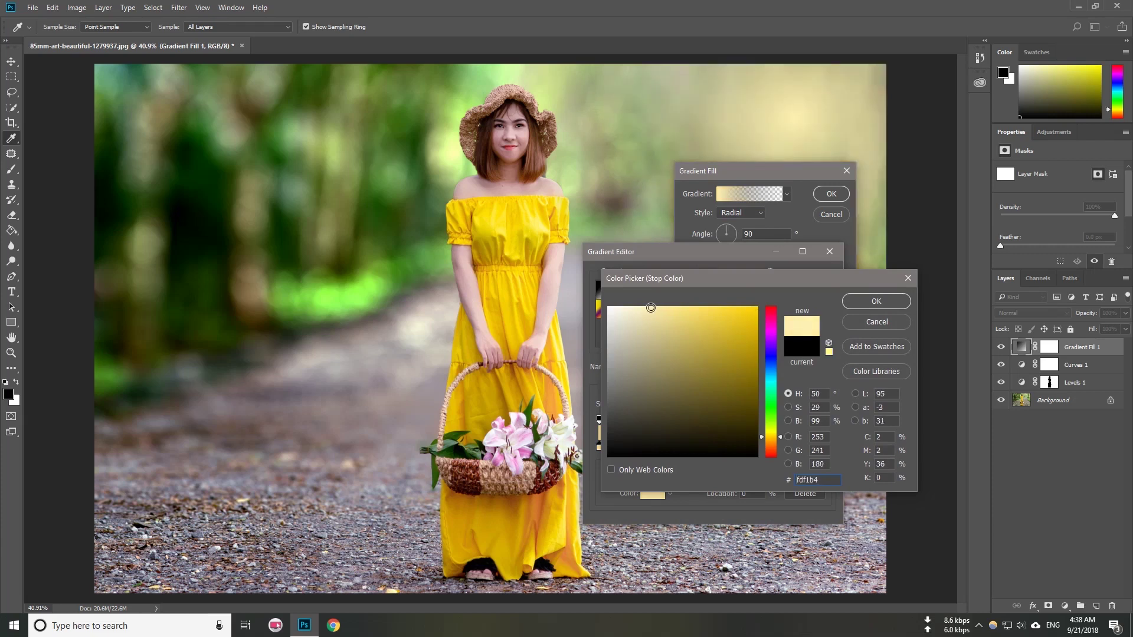
{"action": "left_click", "coordinate": [876, 301]}
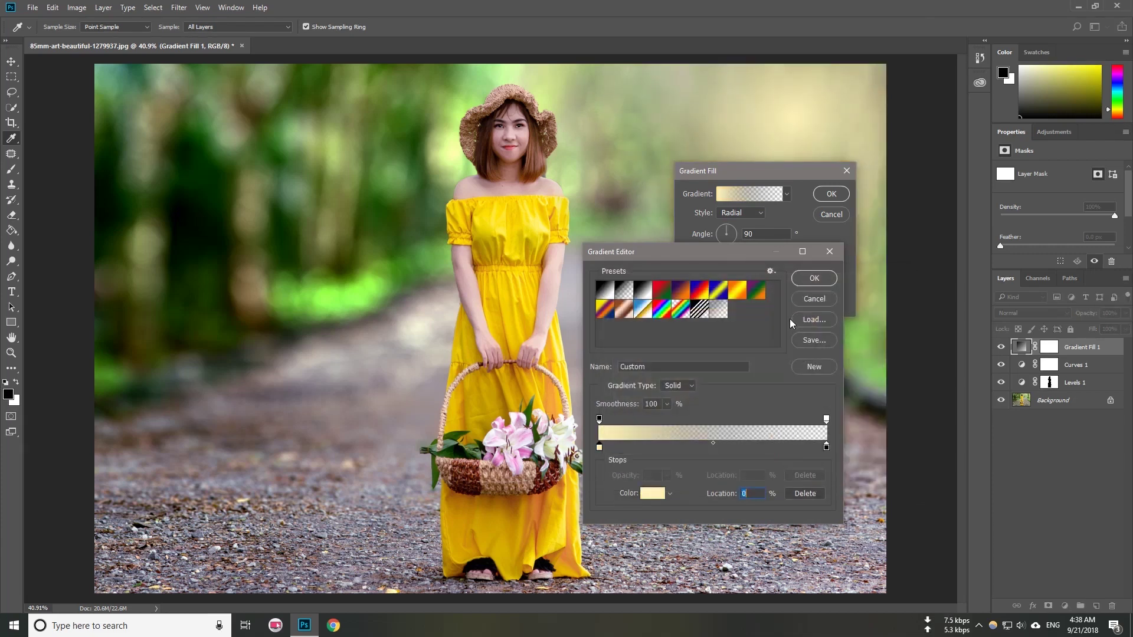
{"action": "left_click_drag", "start_coordinate": [823, 127], "coordinate": [838, 107]}
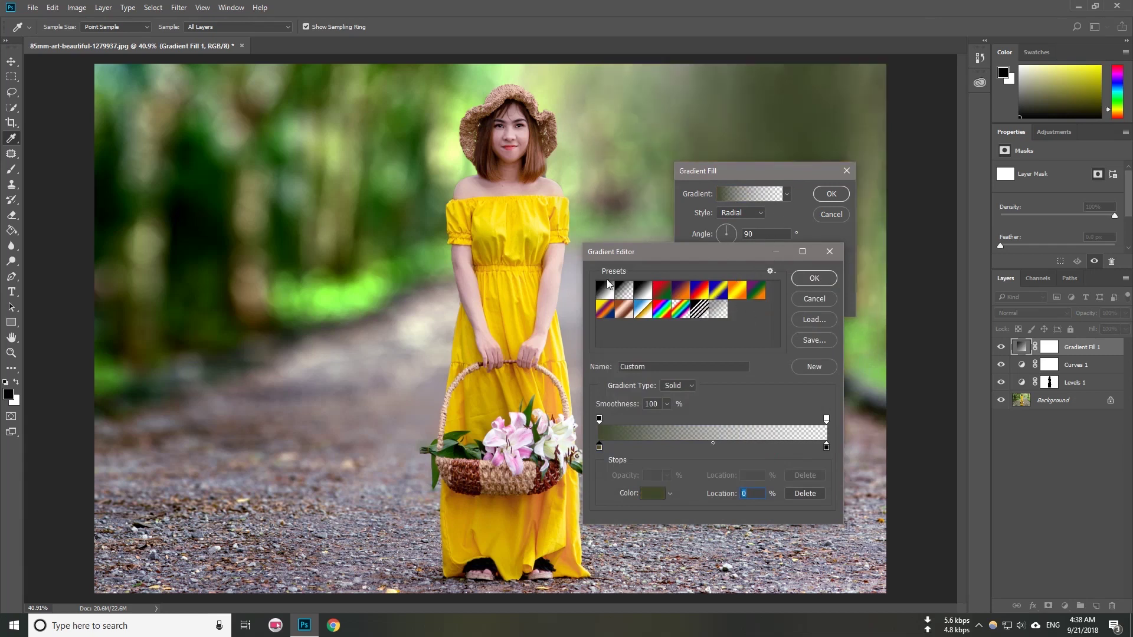
{"action": "left_click", "coordinate": [535, 288]}
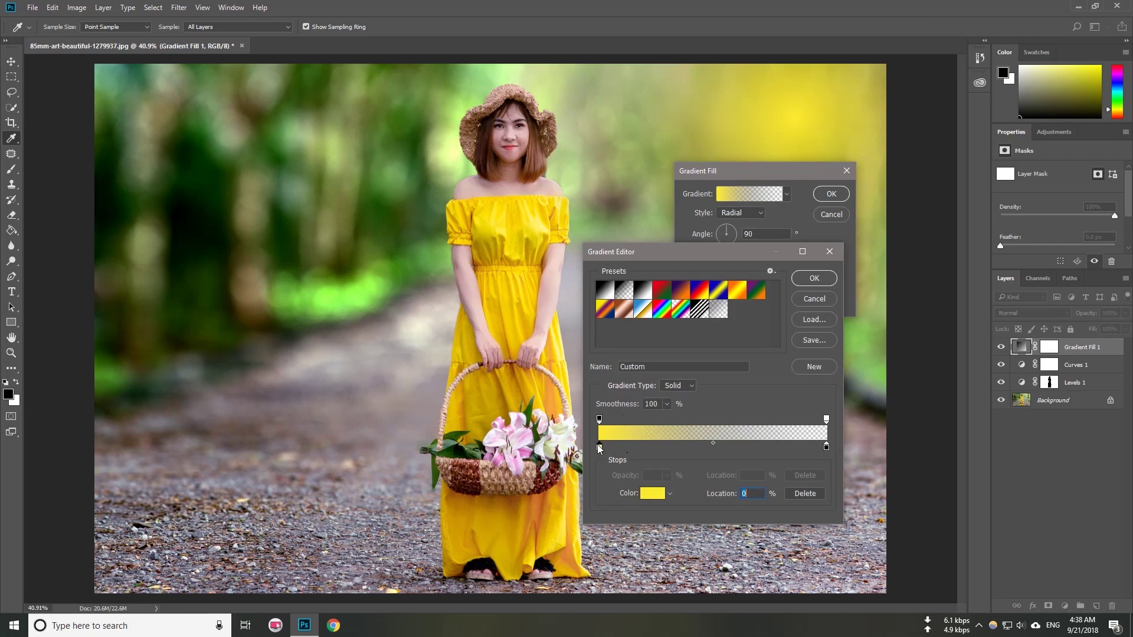
{"action": "double_click", "coordinate": [599, 448]}
{"action": "left_click", "coordinate": [648, 307]}
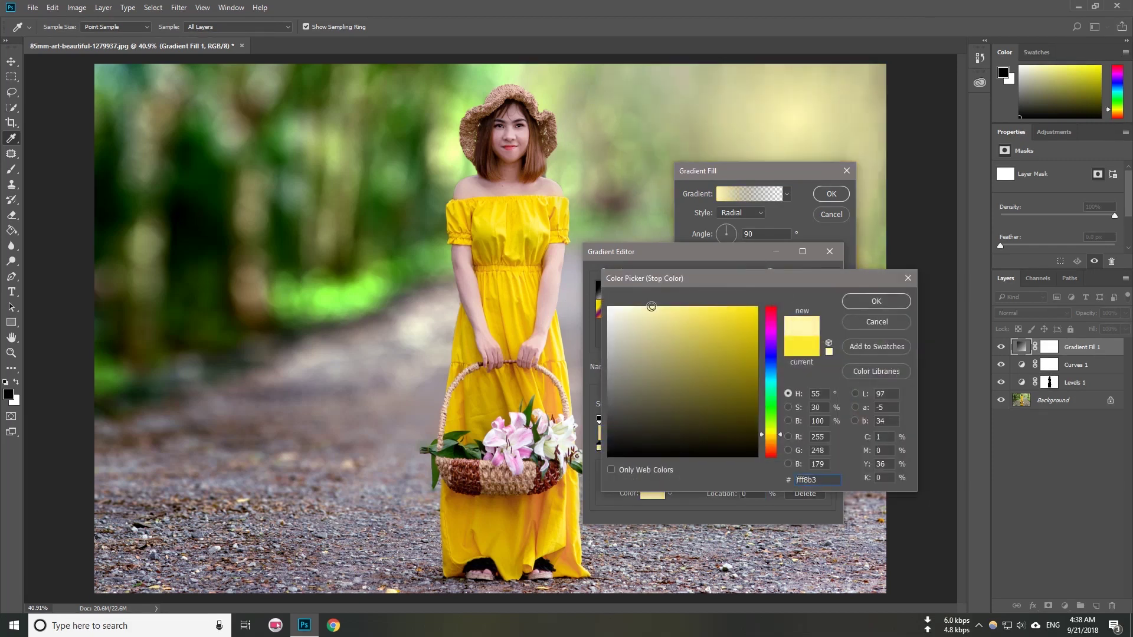
{"action": "left_click", "coordinate": [876, 301]}
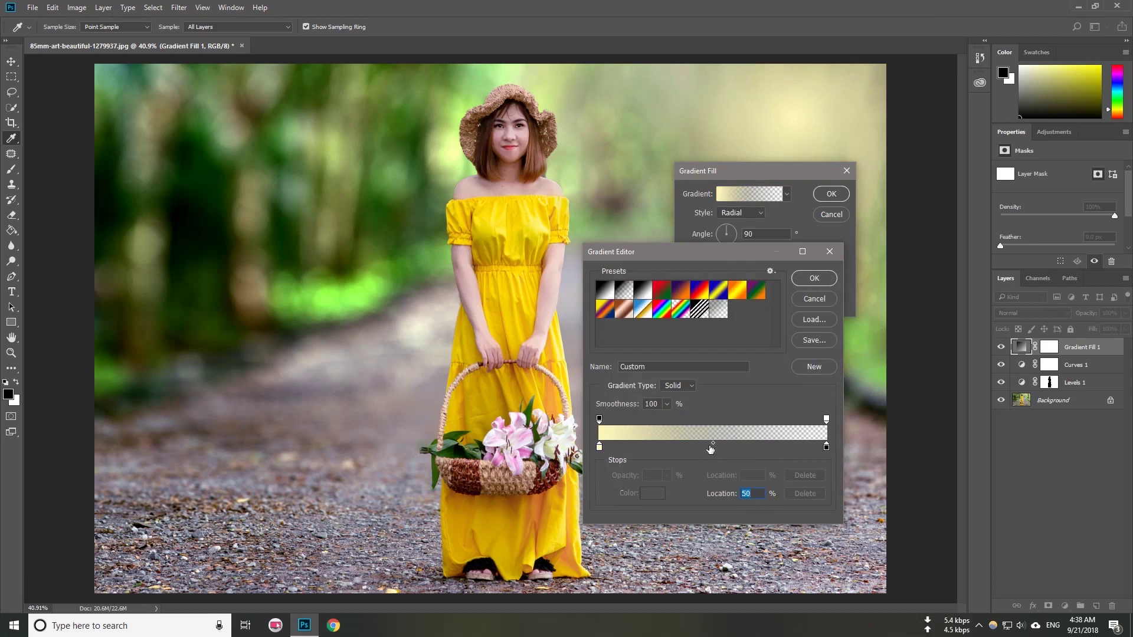
Add a soft cream colour stop and move it to 11%.
{"action": "left_click", "coordinate": [711, 447]}
{"action": "double_click", "coordinate": [711, 448]}
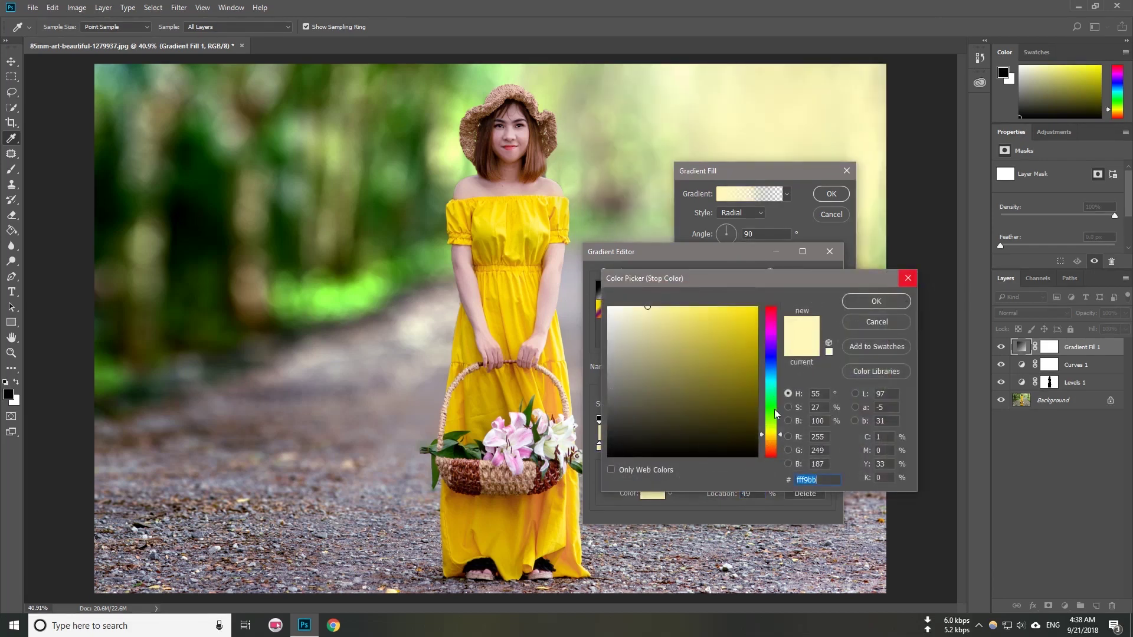
{"action": "left_click", "coordinate": [777, 440]}
{"action": "left_click_drag", "start_coordinate": [651, 309], "coordinate": [642, 308]}
{"action": "left_click", "coordinate": [777, 437]}
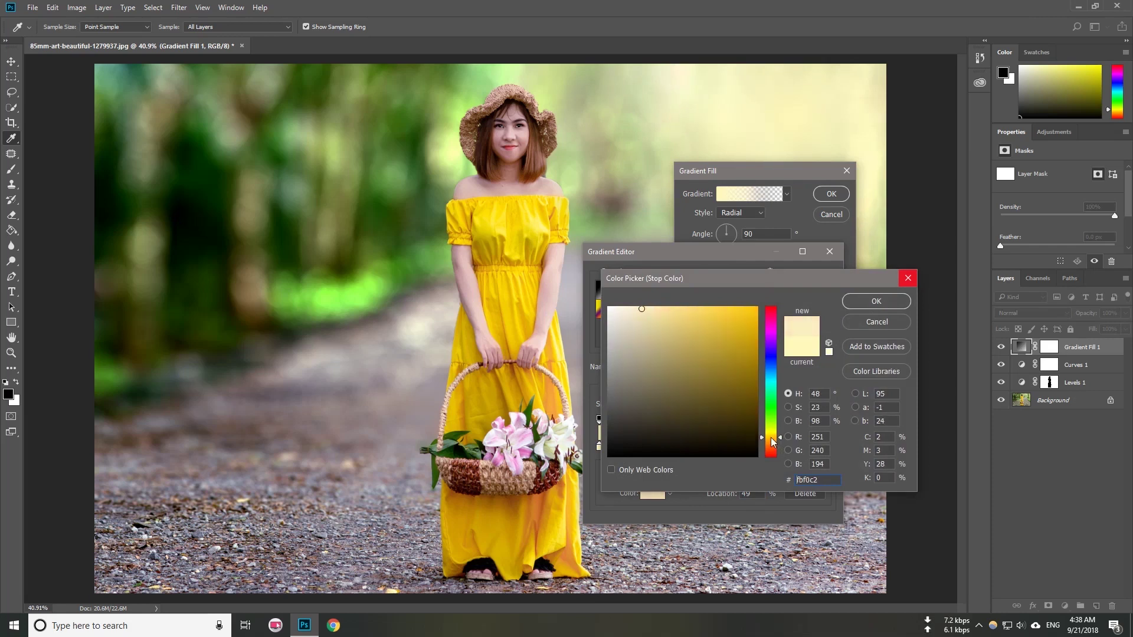
{"action": "left_click", "coordinate": [868, 301]}
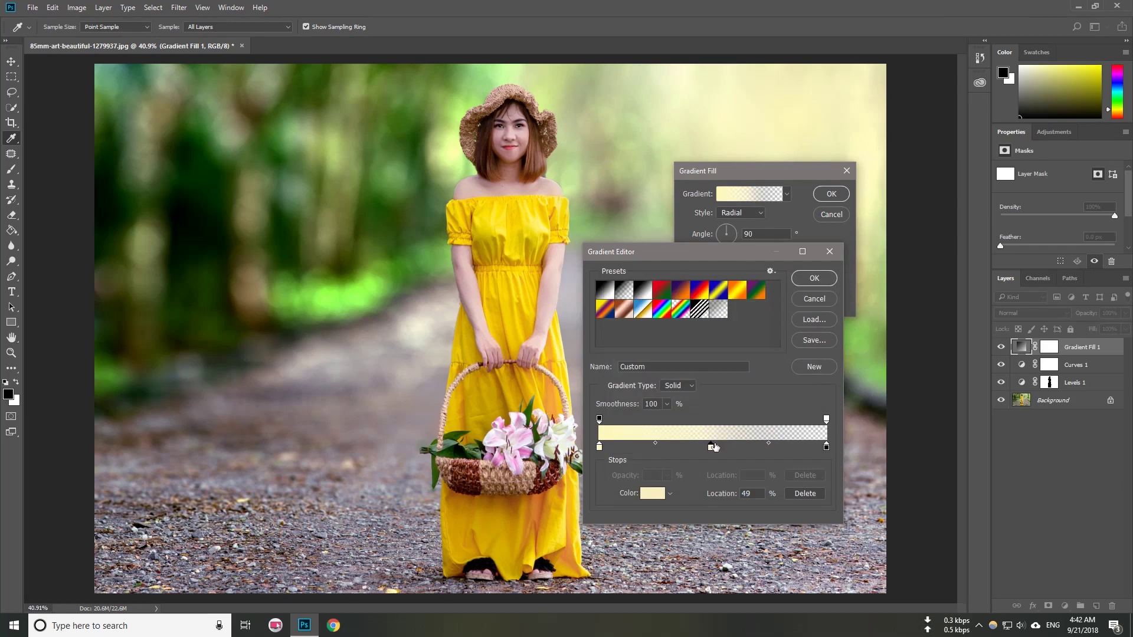
{"action": "left_click_drag", "start_coordinate": [712, 447], "coordinate": [624, 448]}
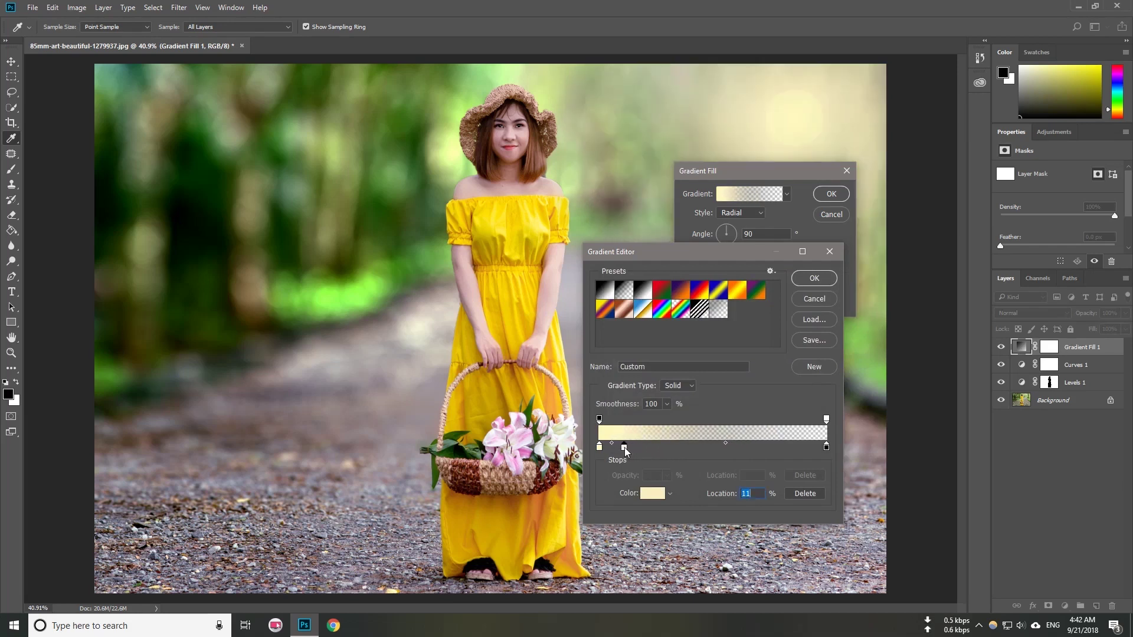